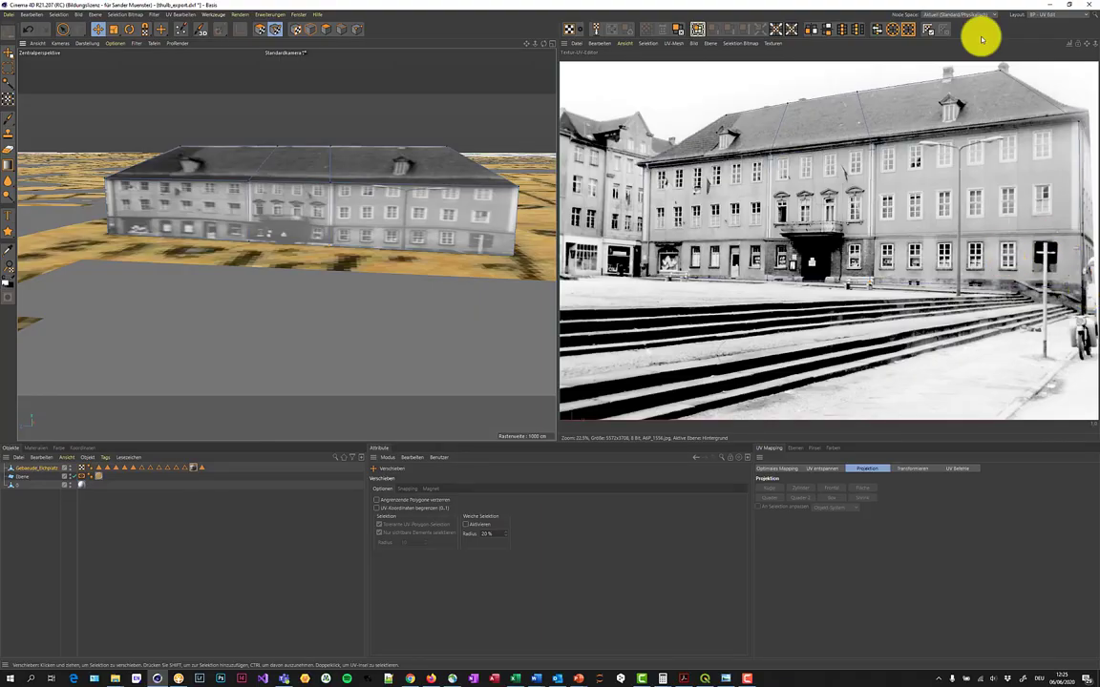
Switch the workspace from the UV editing layout to the Standard layout.
{"action": "left_click", "coordinate": [1051, 16]}
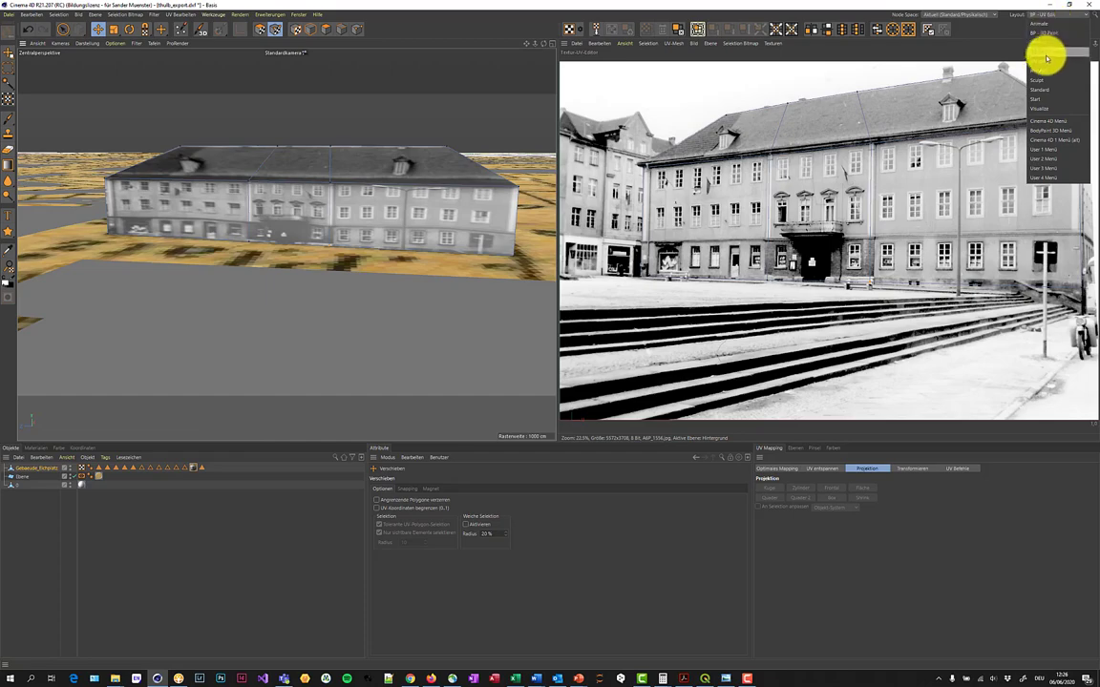
{"action": "left_click", "coordinate": [1045, 92]}
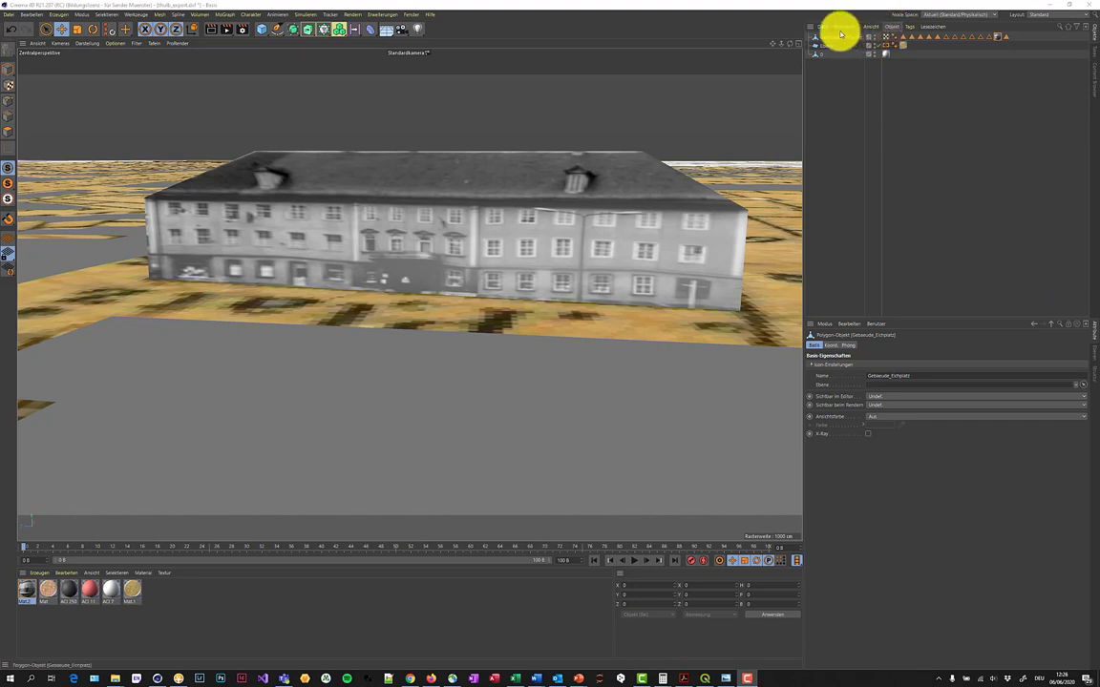
Open Objekt backen from the Objekte menu for the Gebaeude_Eichplatz building.
{"action": "left_click", "coordinate": [891, 29]}
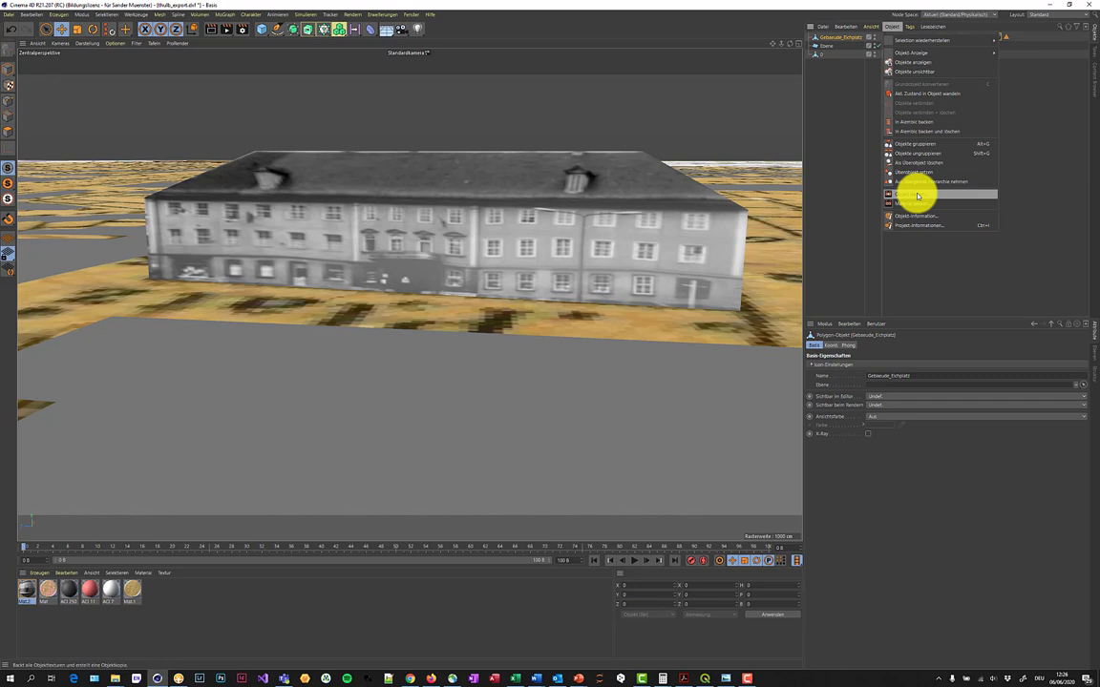
{"action": "left_click", "coordinate": [919, 196]}
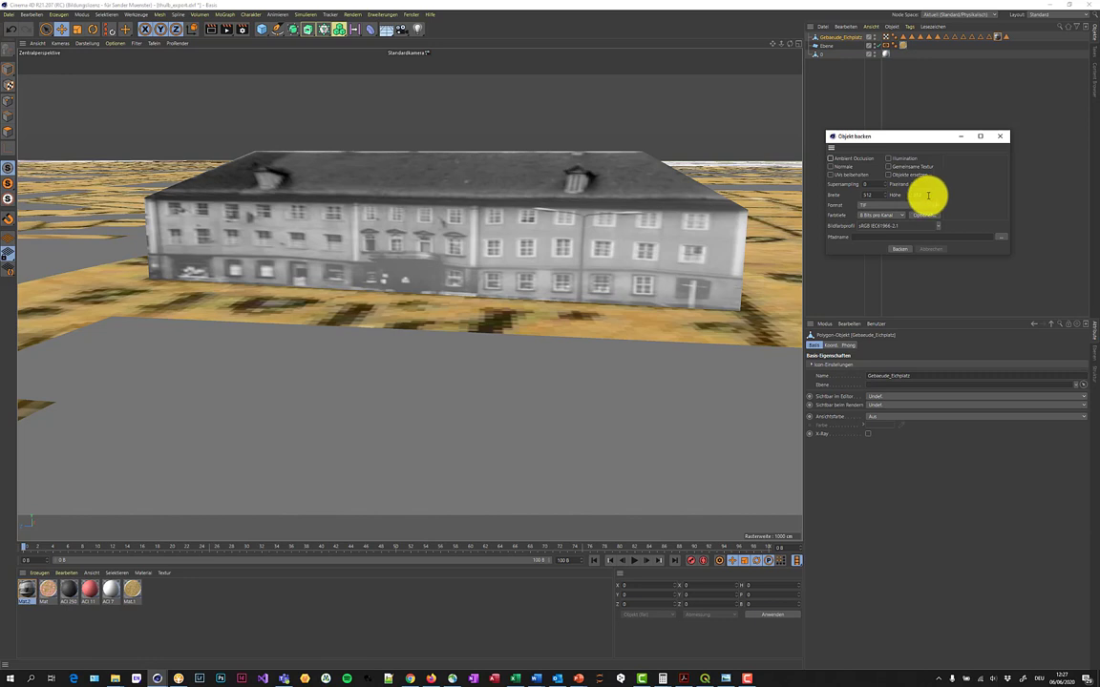
Set the bake width to 1024, output format to PNG, and enable Objekte ersetzen.
{"action": "double_click", "coordinate": [862, 196]}
{"action": "type", "text": "1024"}
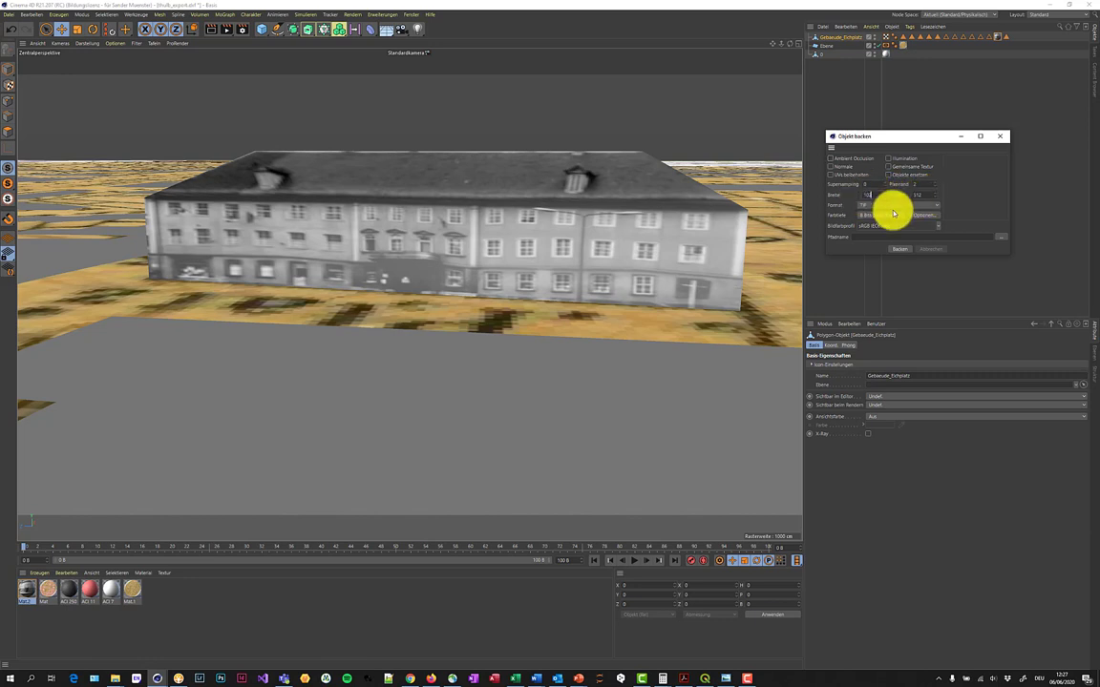
{"action": "key", "text": "Return"}
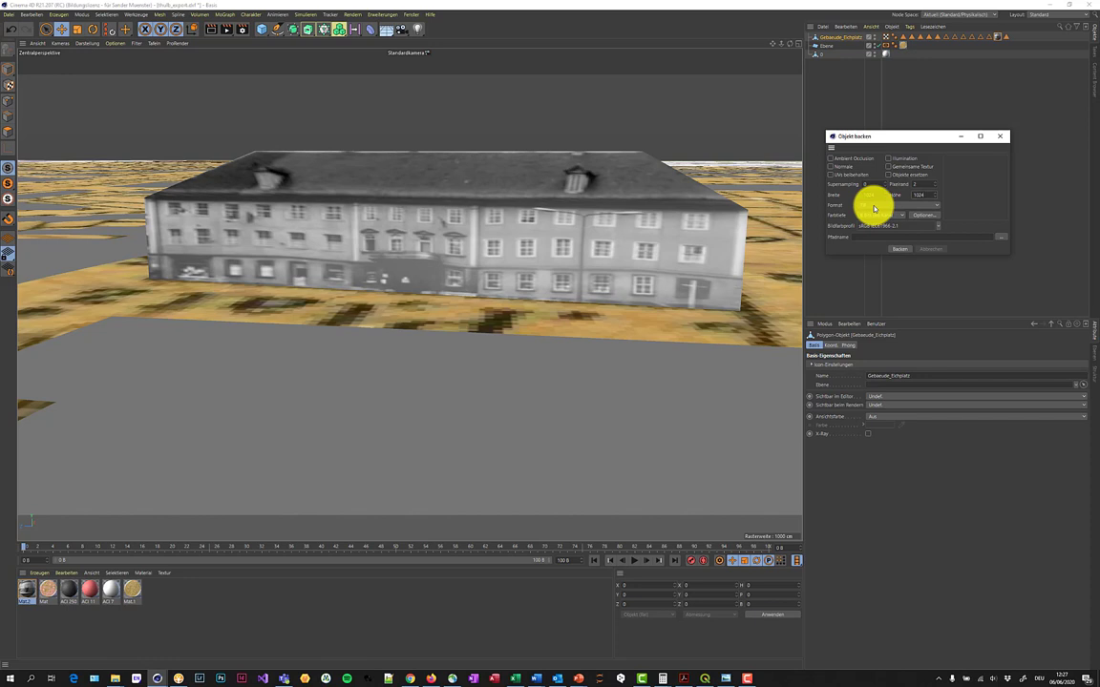
{"action": "left_click", "coordinate": [874, 205]}
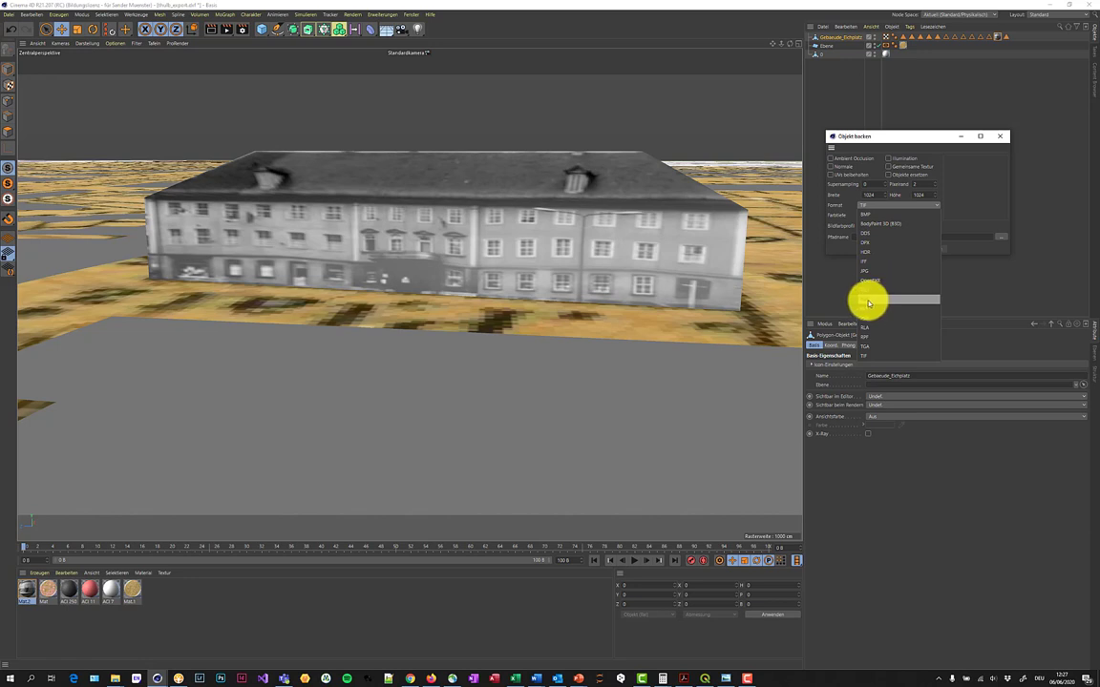
{"action": "left_click", "coordinate": [869, 302]}
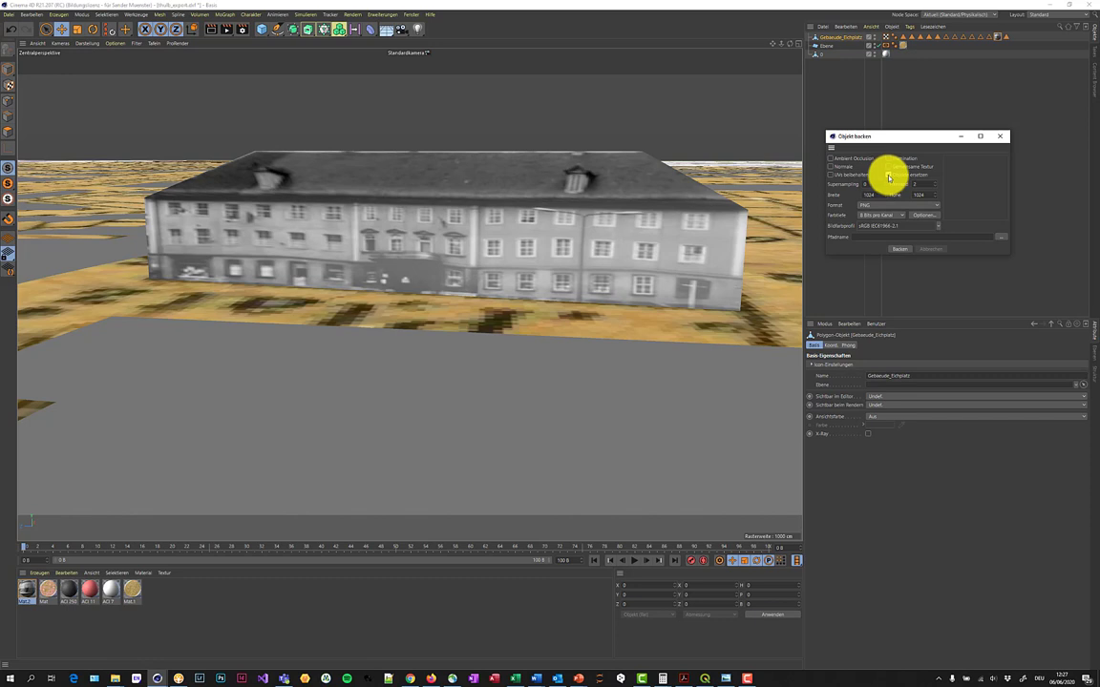
{"action": "left_click", "coordinate": [888, 176]}
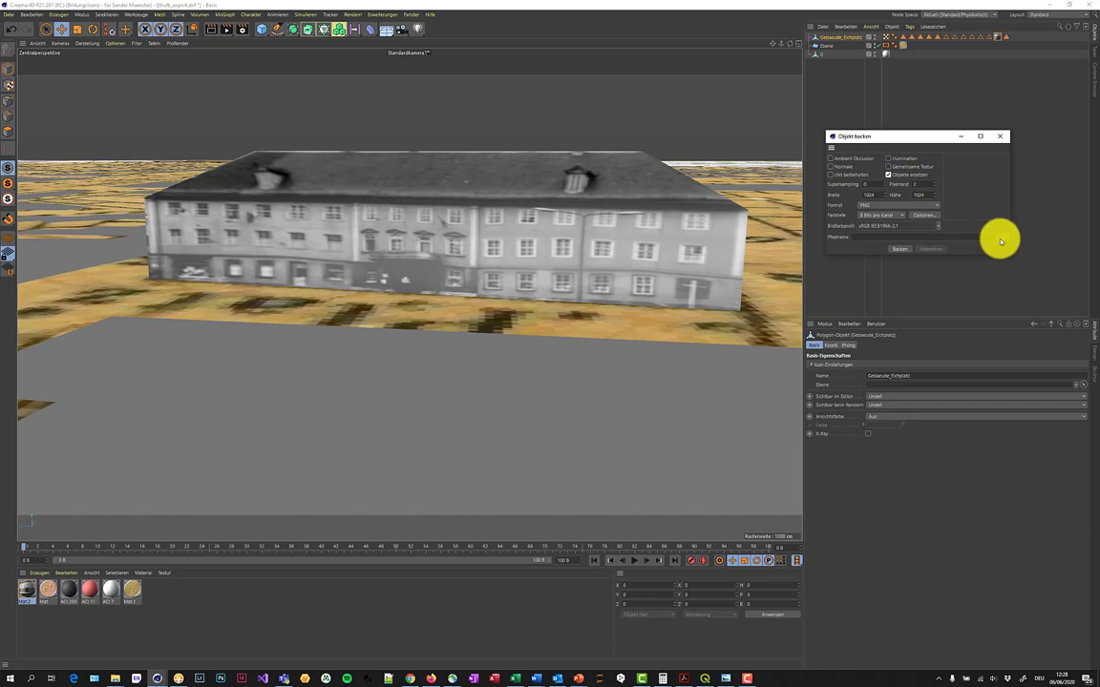
Set the bake output path to the Tutorials folder inside Jena_Innenstadt.
{"action": "left_click", "coordinate": [1001, 238]}
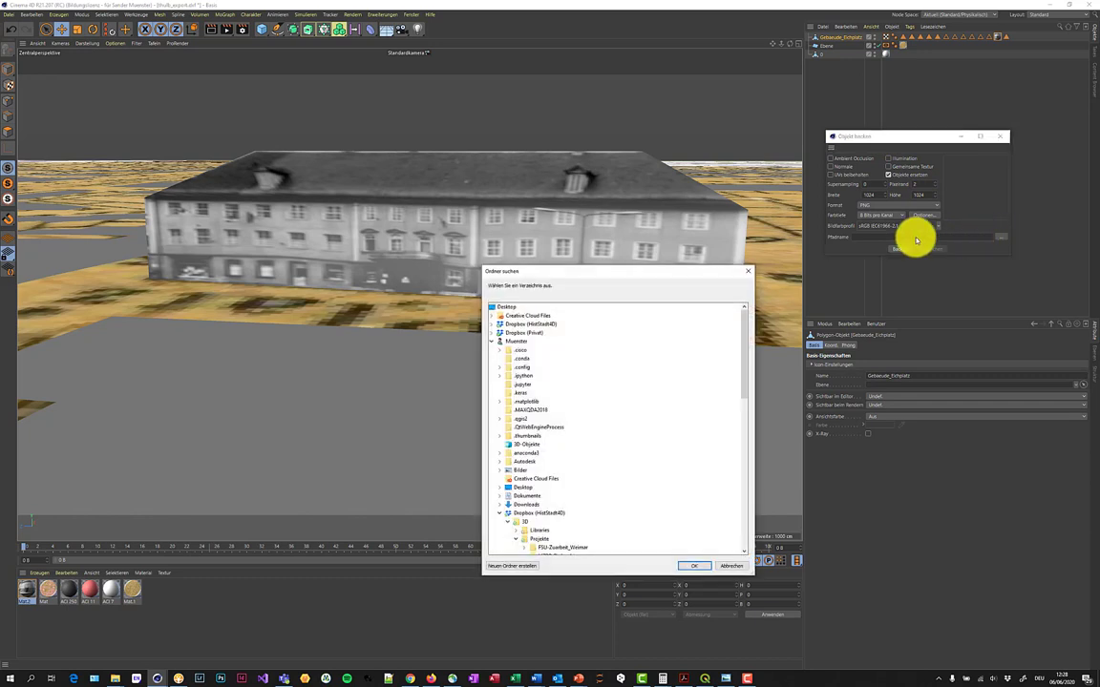
{"action": "scroll", "coordinate": [541, 466], "scroll_direction": "down", "scroll_amount": 4}
{"action": "double_click", "coordinate": [560, 470]}
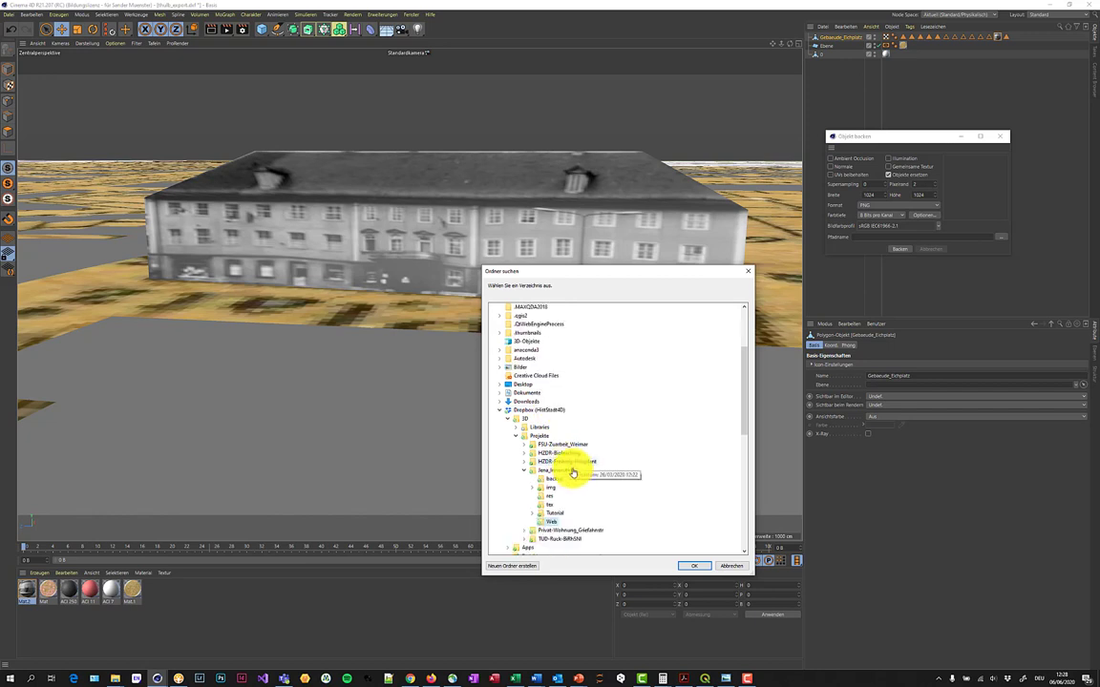
{"action": "double_click", "coordinate": [561, 516]}
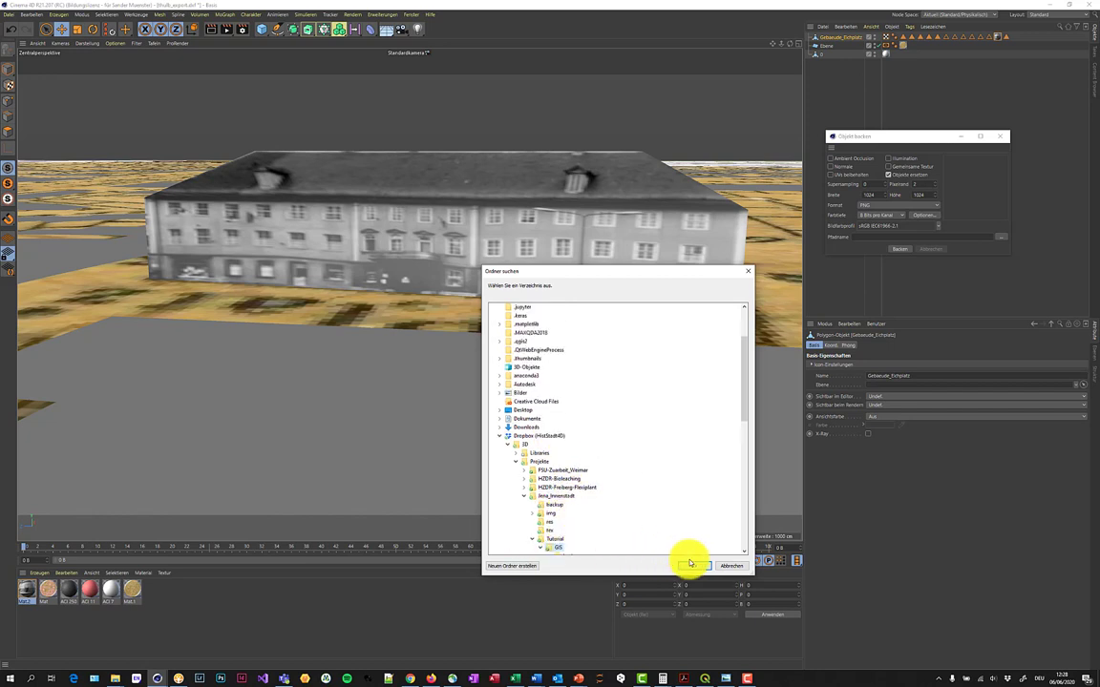
{"action": "left_click", "coordinate": [694, 566]}
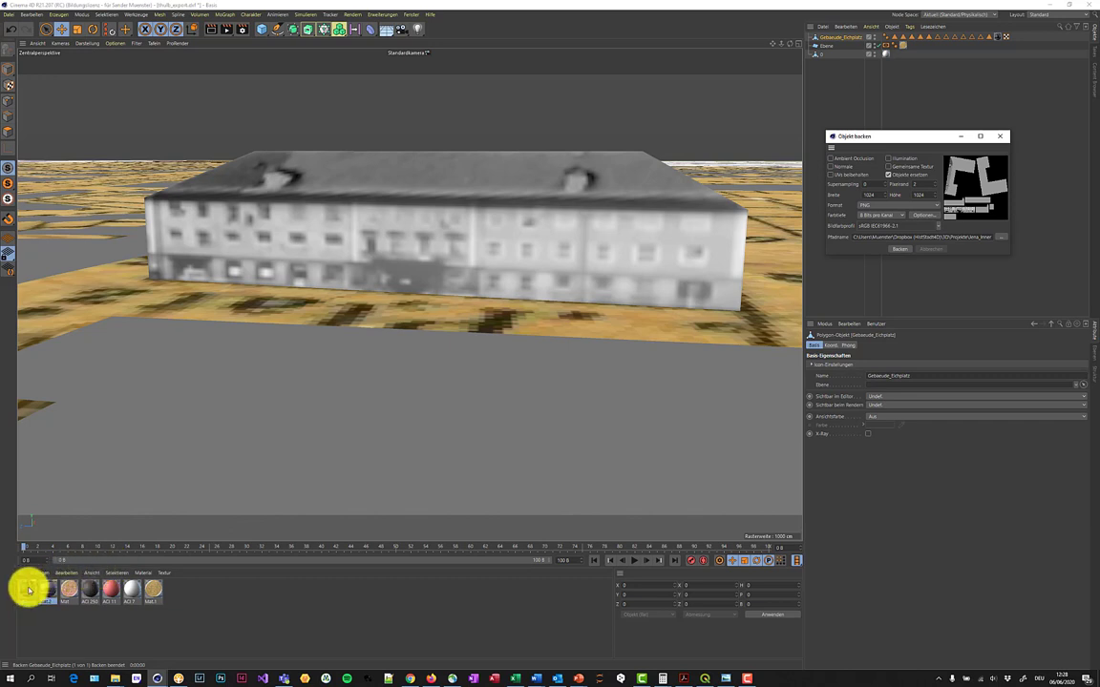
Inspect the new baked material's settings in the Material Manager.
{"action": "left_click", "coordinate": [29, 589]}
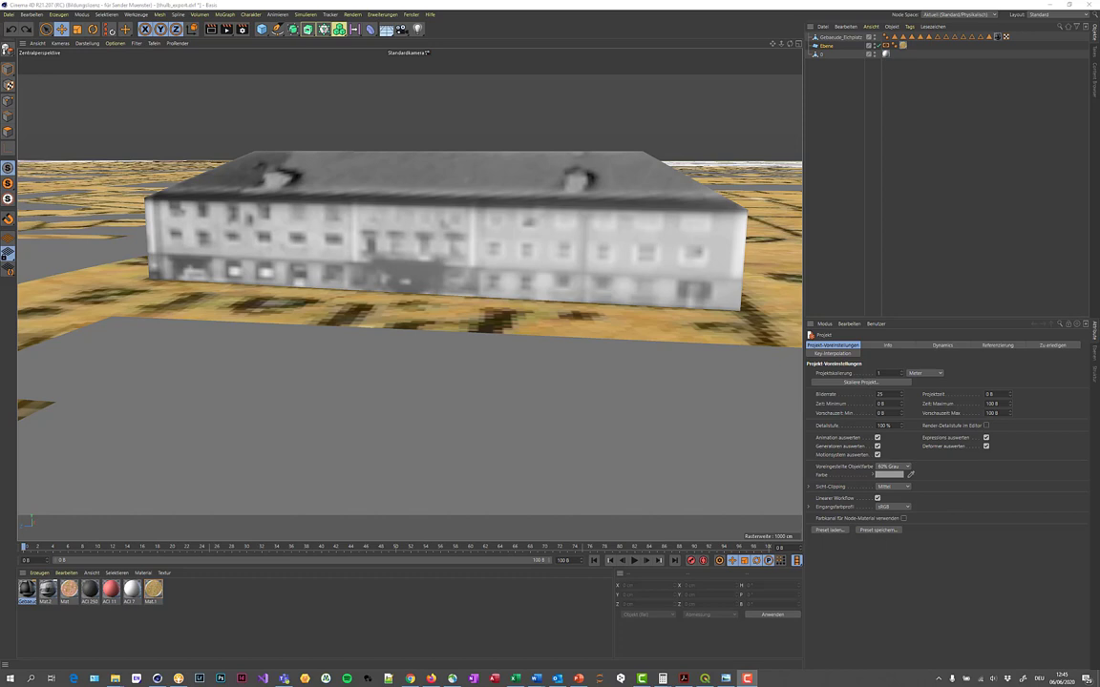
{"action": "left_click", "coordinate": [137, 43]}
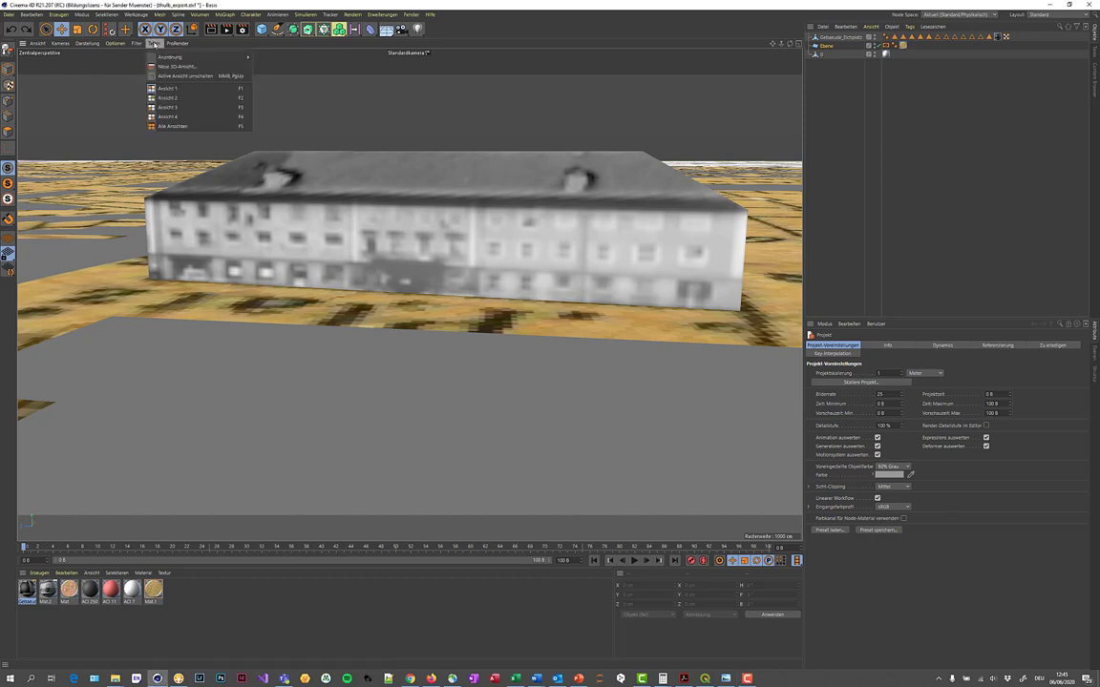
{"action": "mouse_move", "coordinate": [154, 43]}
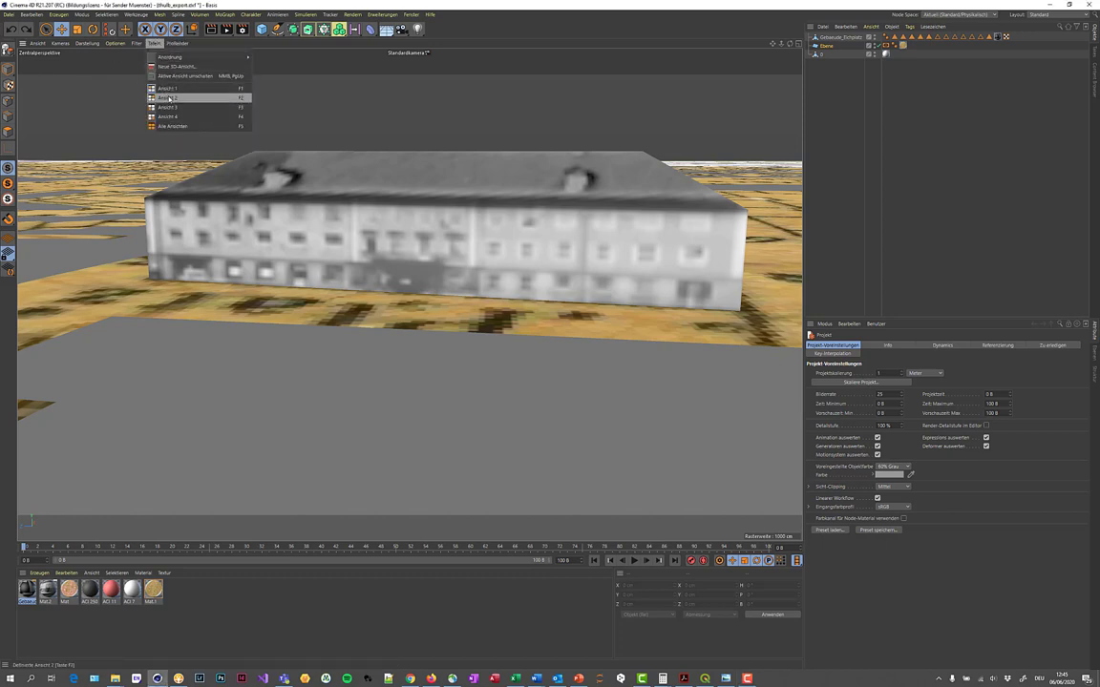
Switch to the top view, zoom out over the city map, and select Gebaeude_Eichplatz.
{"action": "left_click", "coordinate": [169, 99]}
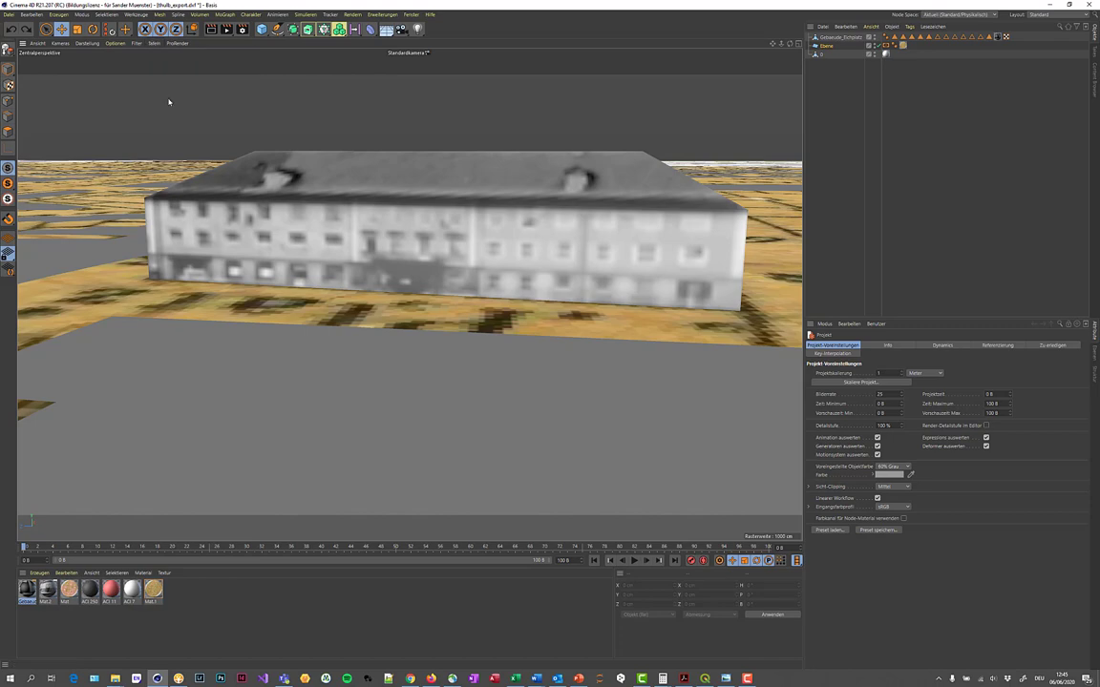
{"action": "scroll", "coordinate": [470, 201], "scroll_direction": "down", "scroll_amount": 2}
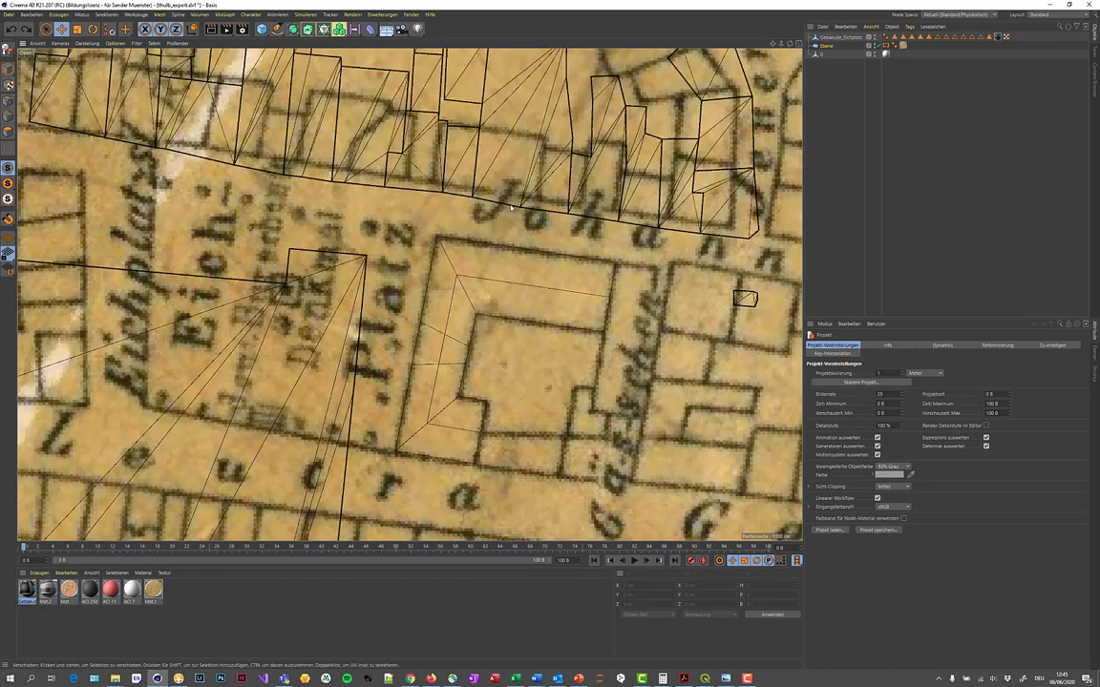
{"action": "scroll", "coordinate": [470, 200], "scroll_direction": "down", "scroll_amount": 3}
{"action": "scroll", "coordinate": [473, 210], "scroll_direction": "down", "scroll_amount": 2}
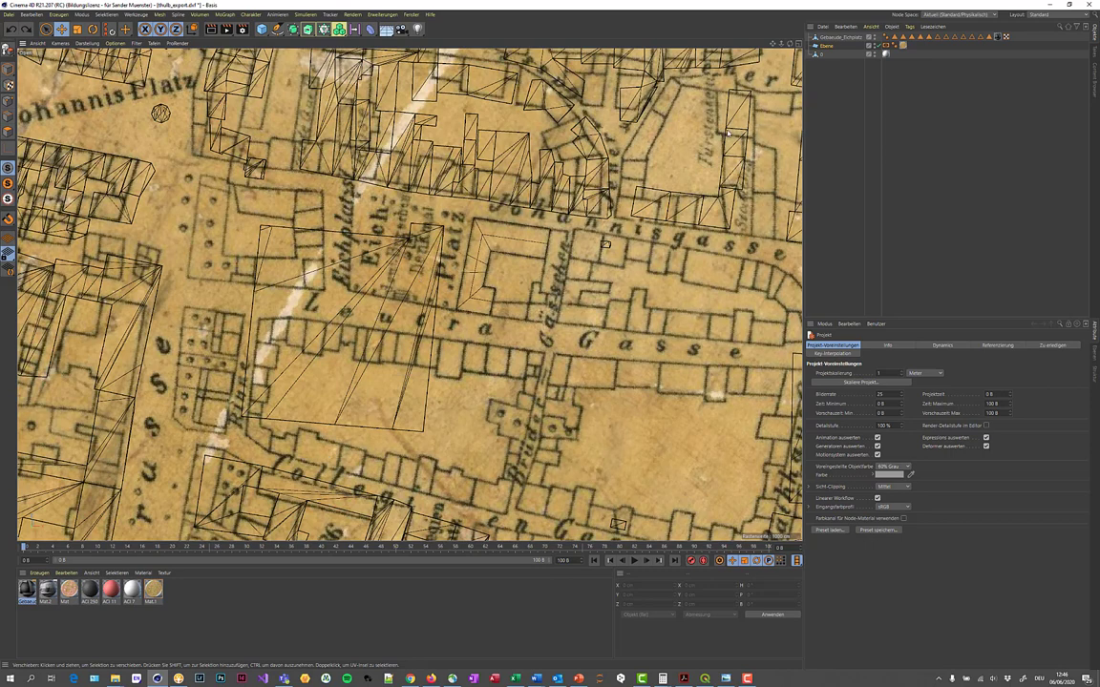
{"action": "scroll", "coordinate": [728, 133], "scroll_direction": "down", "scroll_amount": 2}
{"action": "scroll", "coordinate": [727, 133], "scroll_direction": "down", "scroll_amount": 2}
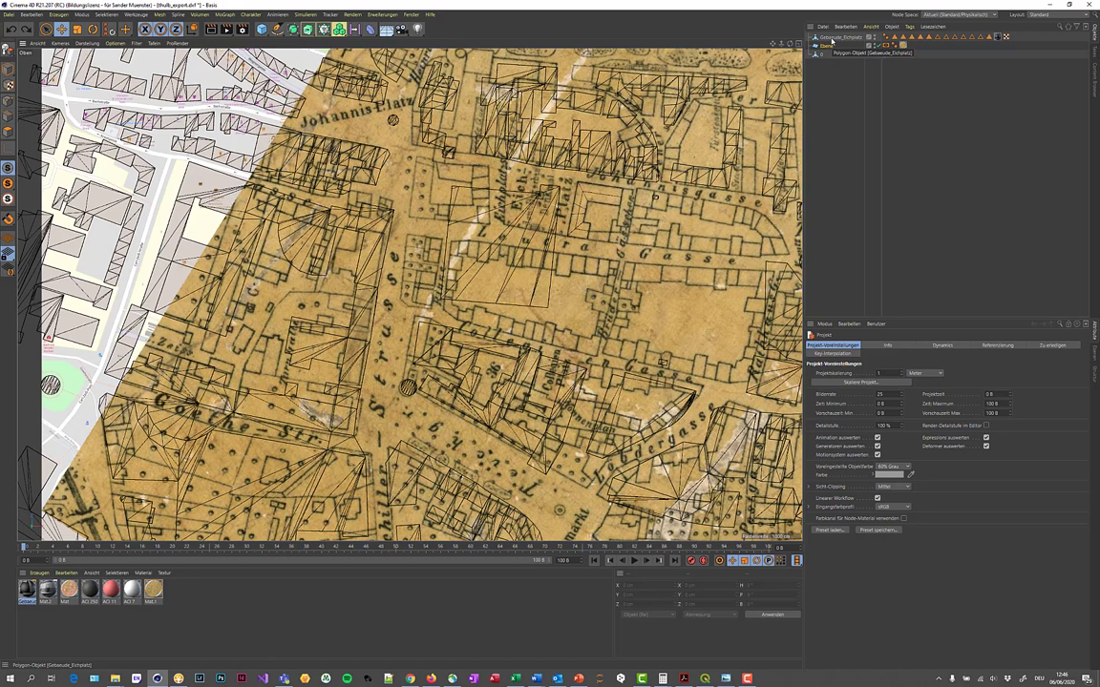
{"action": "left_click", "coordinate": [831, 38]}
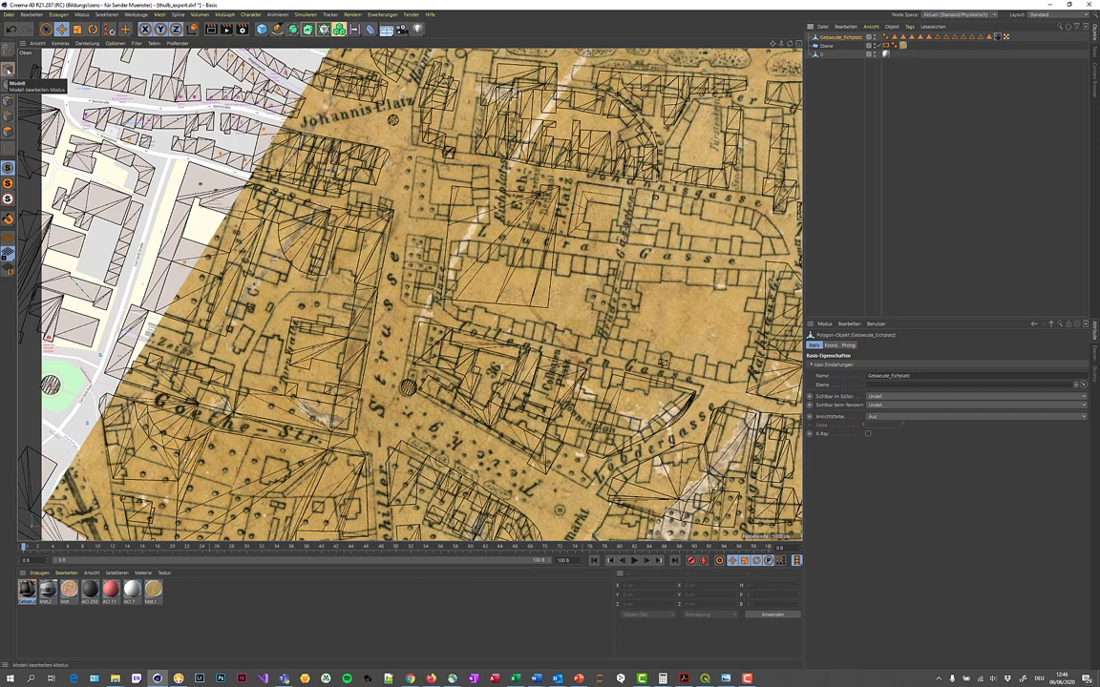
Move the building left and up toward the Eichplatz outline corner.
{"action": "left_click", "coordinate": [7, 70]}
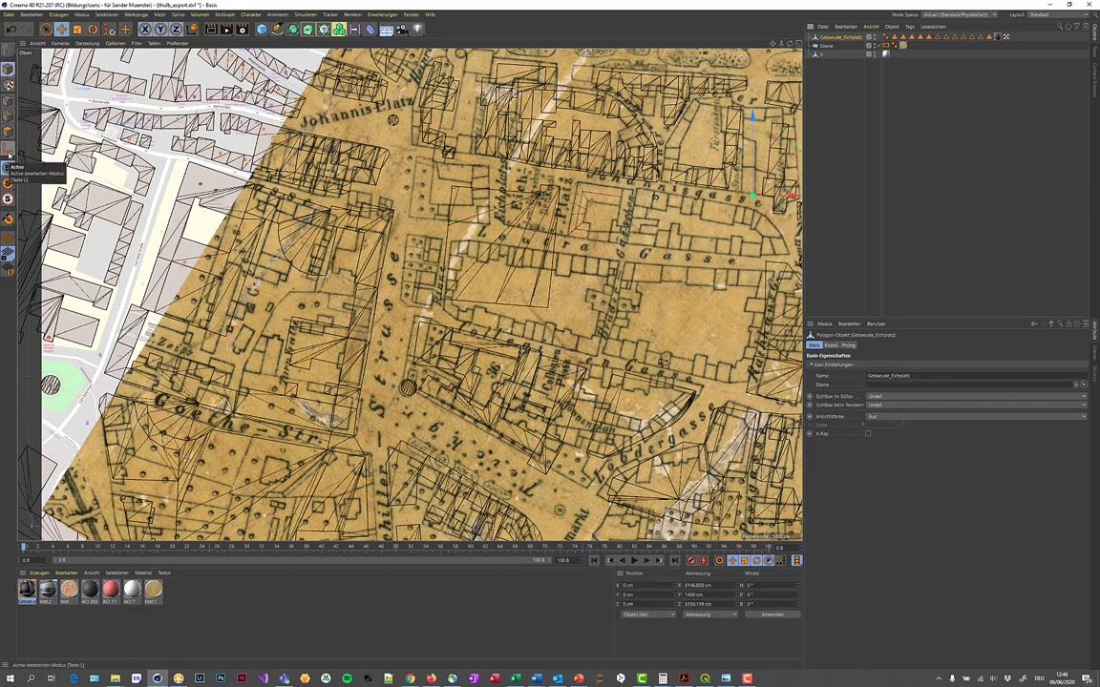
{"action": "left_click", "coordinate": [9, 151]}
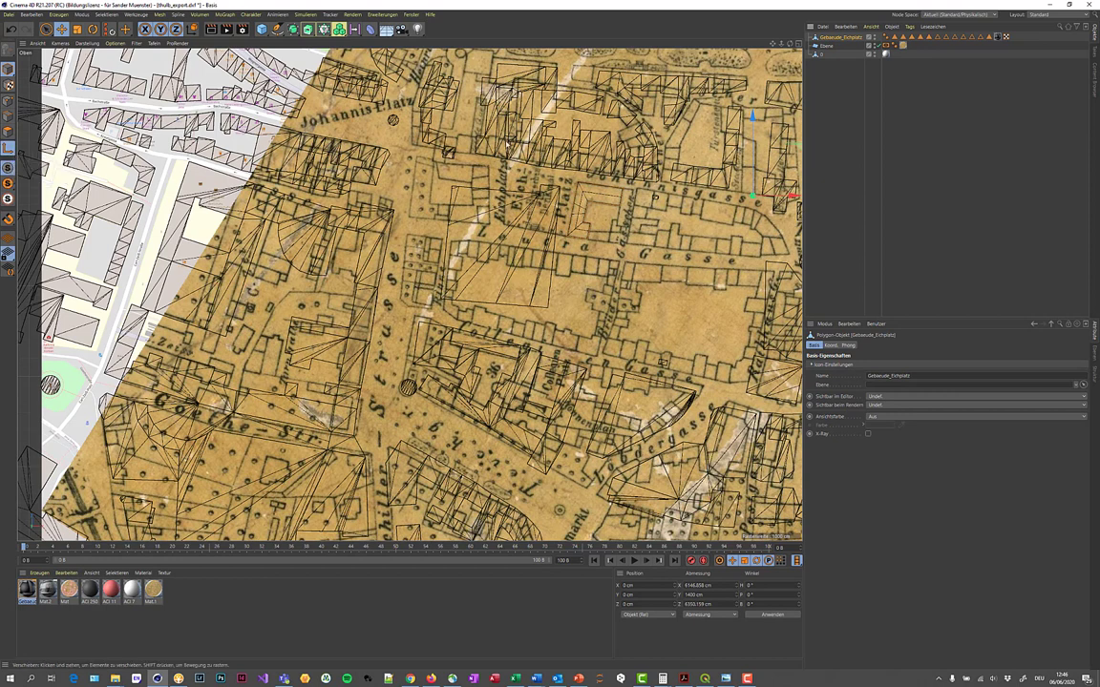
{"action": "left_click", "coordinate": [791, 196]}
{"action": "left_click_drag", "start_coordinate": [791, 196], "coordinate": [585, 197]}
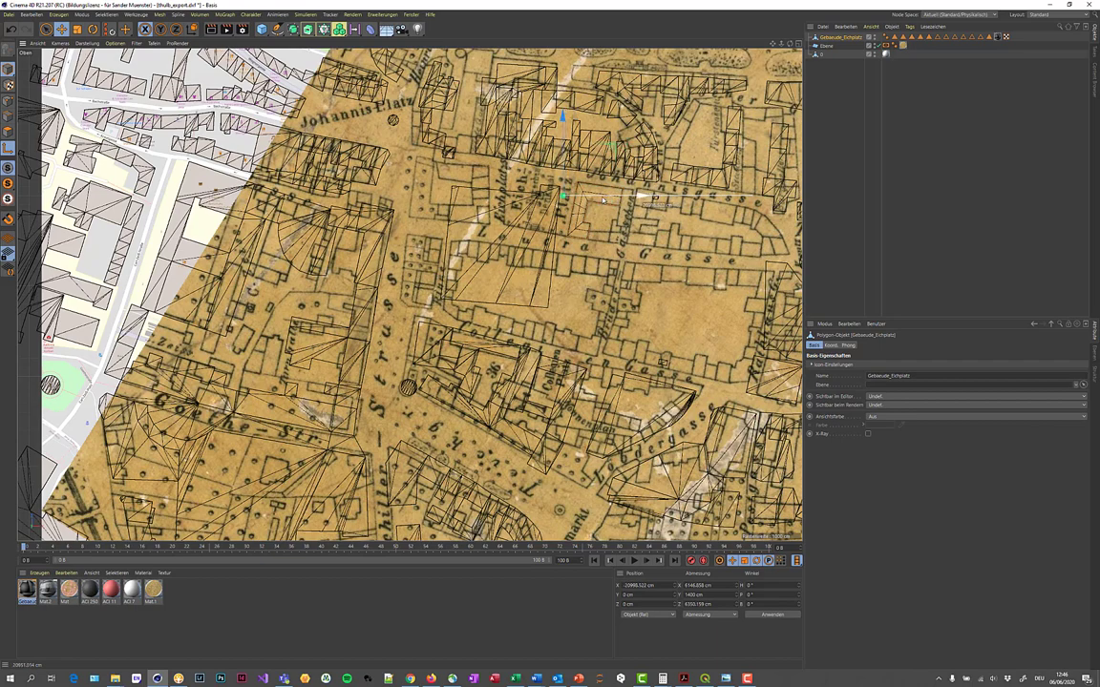
{"action": "scroll", "coordinate": [585, 197], "scroll_direction": "up", "scroll_amount": 2}
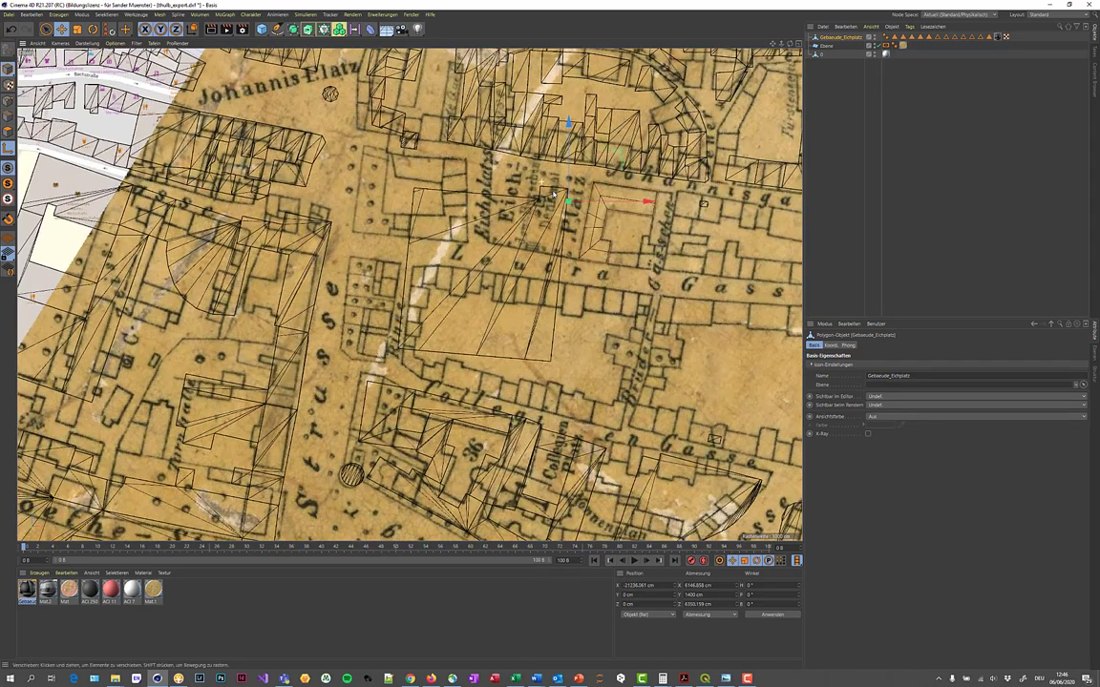
{"action": "scroll", "coordinate": [592, 200], "scroll_direction": "up", "scroll_amount": 3}
{"action": "scroll", "coordinate": [600, 201], "scroll_direction": "up", "scroll_amount": 3}
{"action": "scroll", "coordinate": [607, 203], "scroll_direction": "up", "scroll_amount": 3}
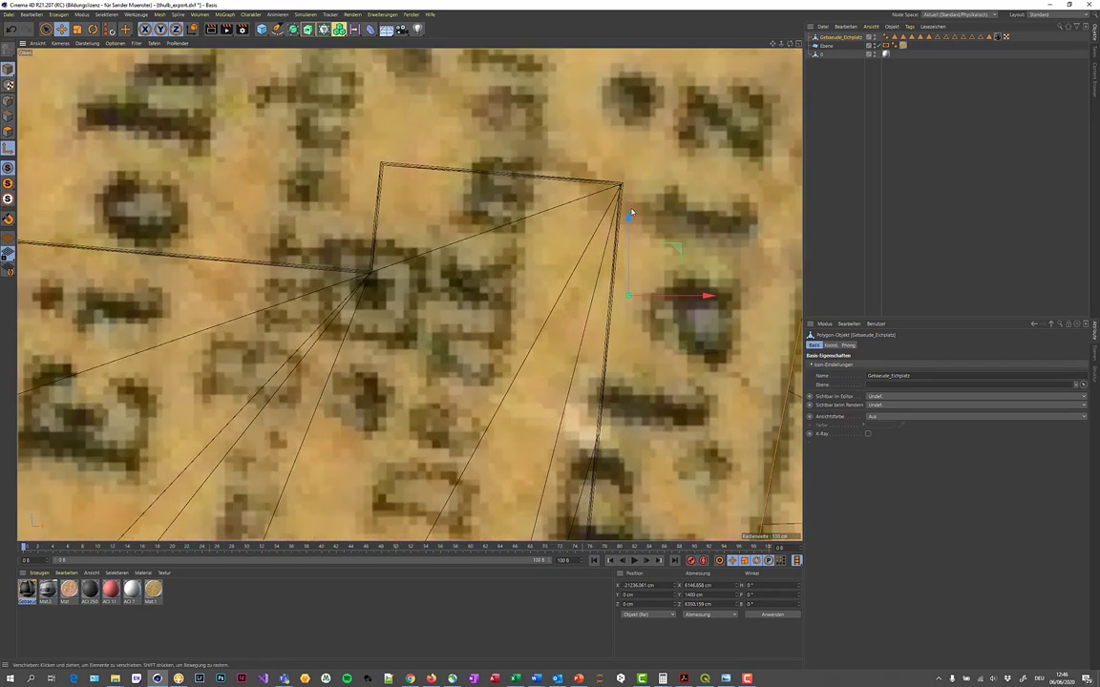
{"action": "left_click_drag", "start_coordinate": [631, 212], "coordinate": [642, 106]}
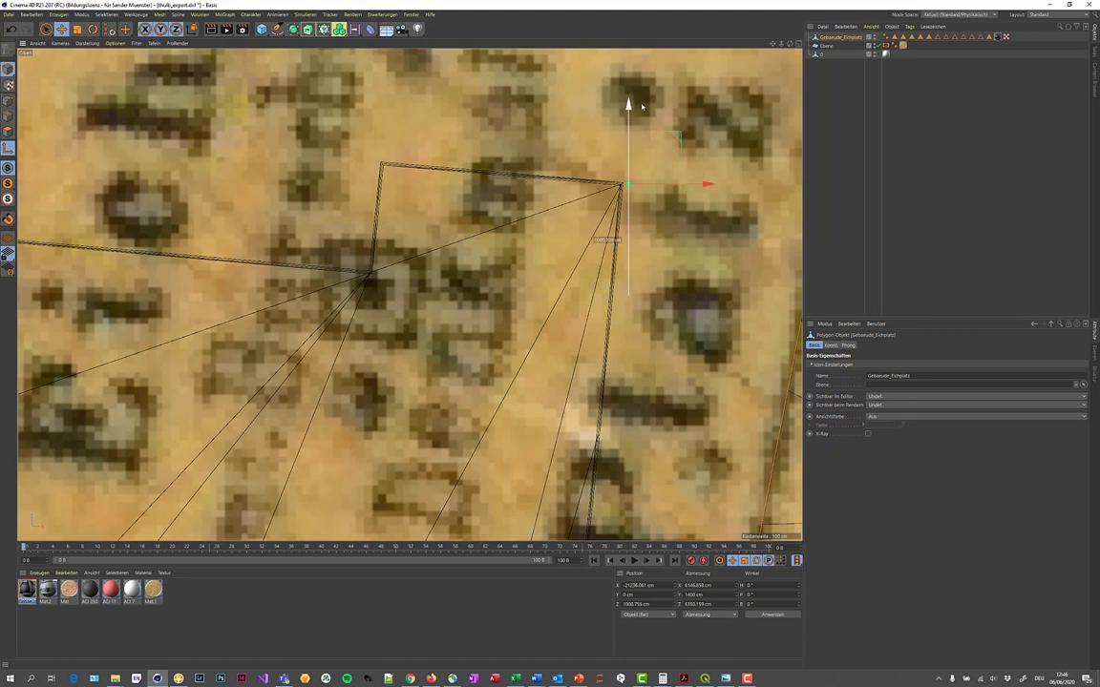
{"action": "left_click_drag", "start_coordinate": [707, 185], "coordinate": [694, 187]}
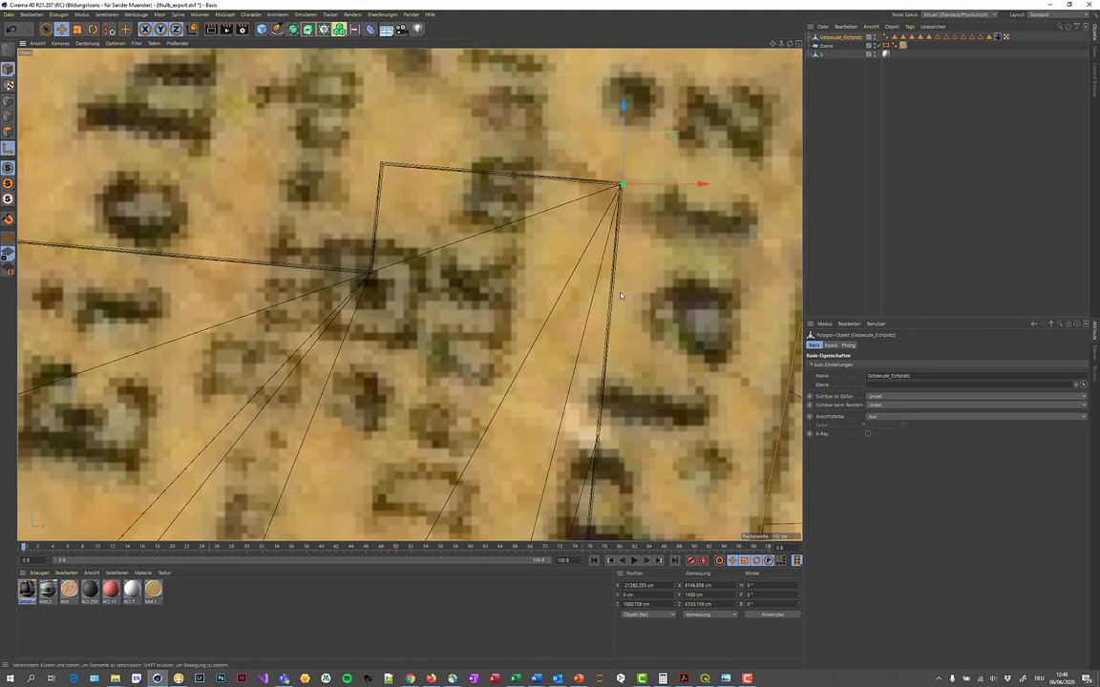
Enable snapping and snap the building onto the outline corner, around X −21285.9, Z 1012.7 cm.
{"action": "key", "text": "p"}
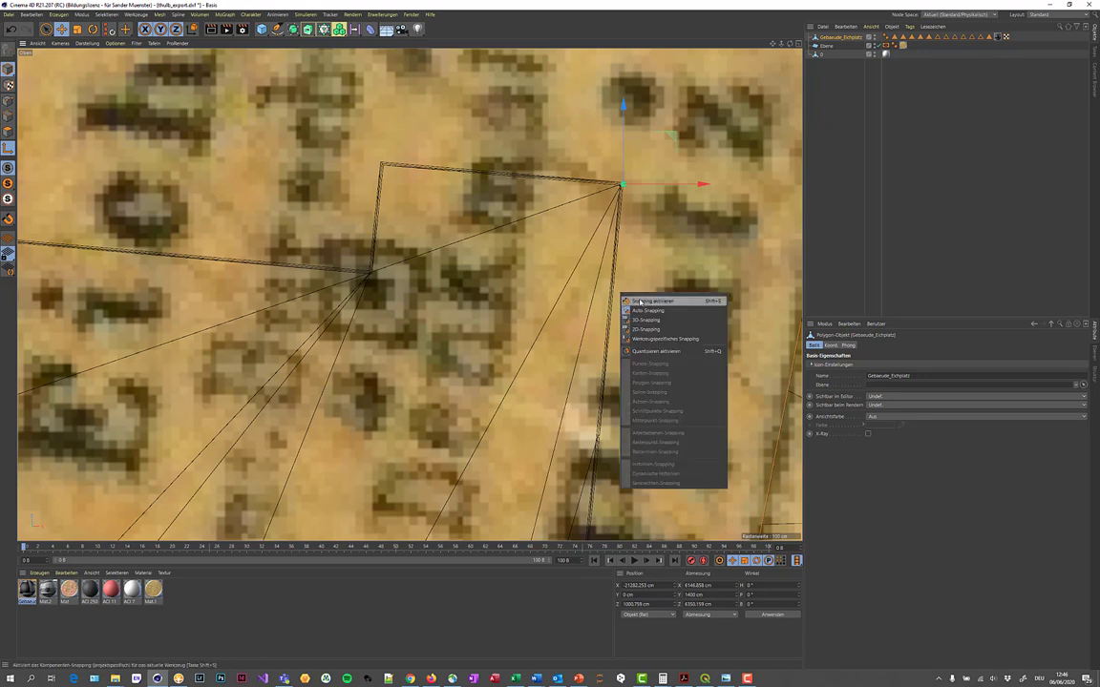
{"action": "left_click", "coordinate": [640, 302]}
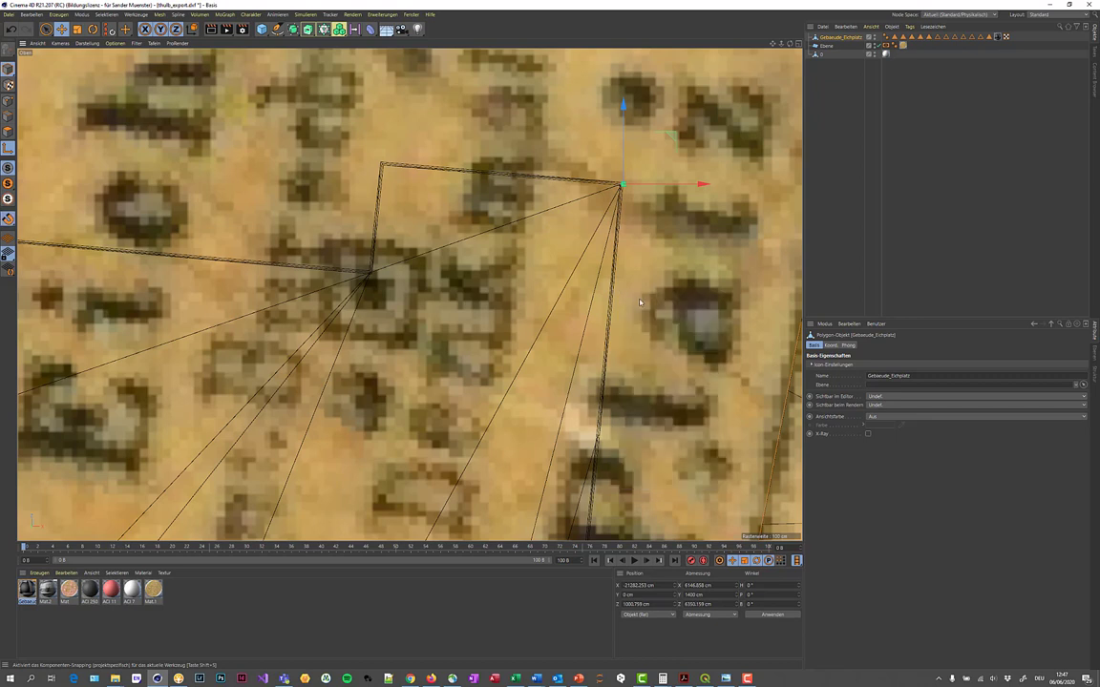
{"action": "mouse_move", "coordinate": [622, 186]}
{"action": "left_mouse_down"}
{"action": "mouse_move", "coordinate": [642, 215]}
{"action": "mouse_move", "coordinate": [383, 169]}
{"action": "mouse_move", "coordinate": [622, 184]}
{"action": "left_mouse_up"}
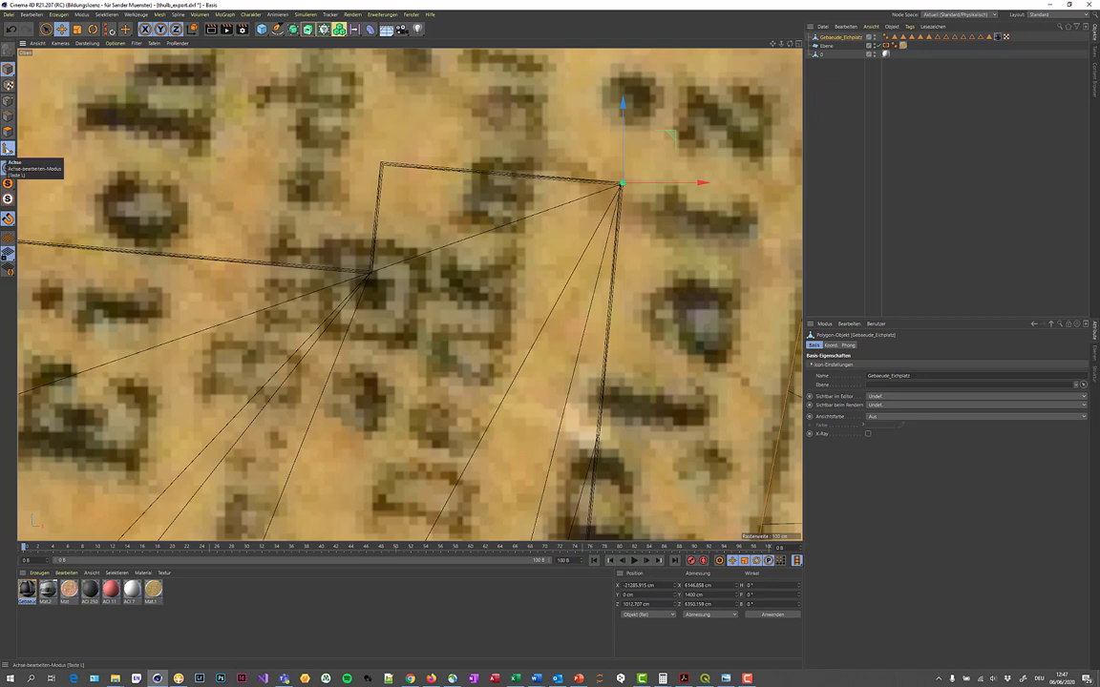
{"action": "left_click", "coordinate": [8, 150]}
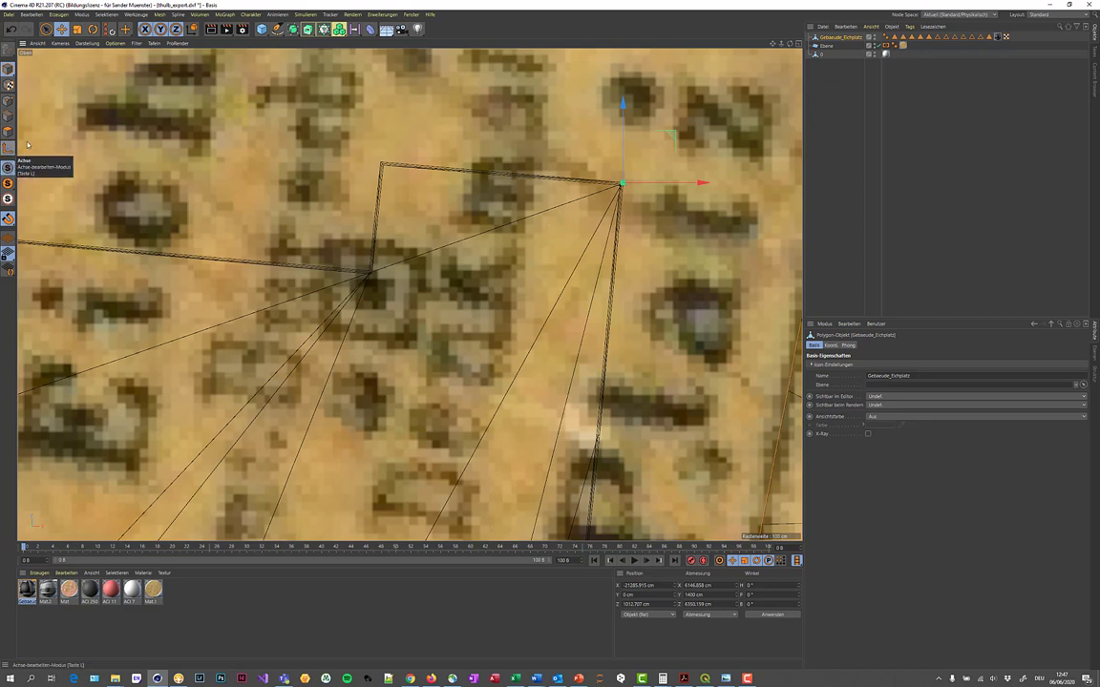
{"action": "left_click", "coordinate": [154, 43]}
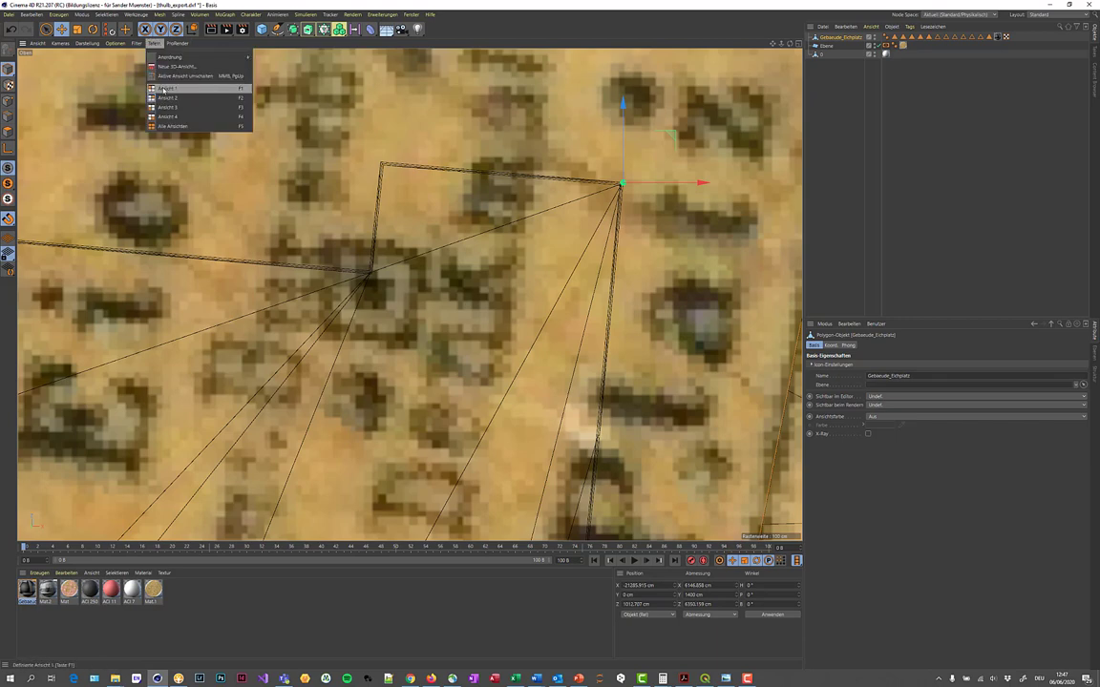
Return to the perspective view and delete the Ebene ground plane and empty polygon object.
{"action": "left_click", "coordinate": [164, 88]}
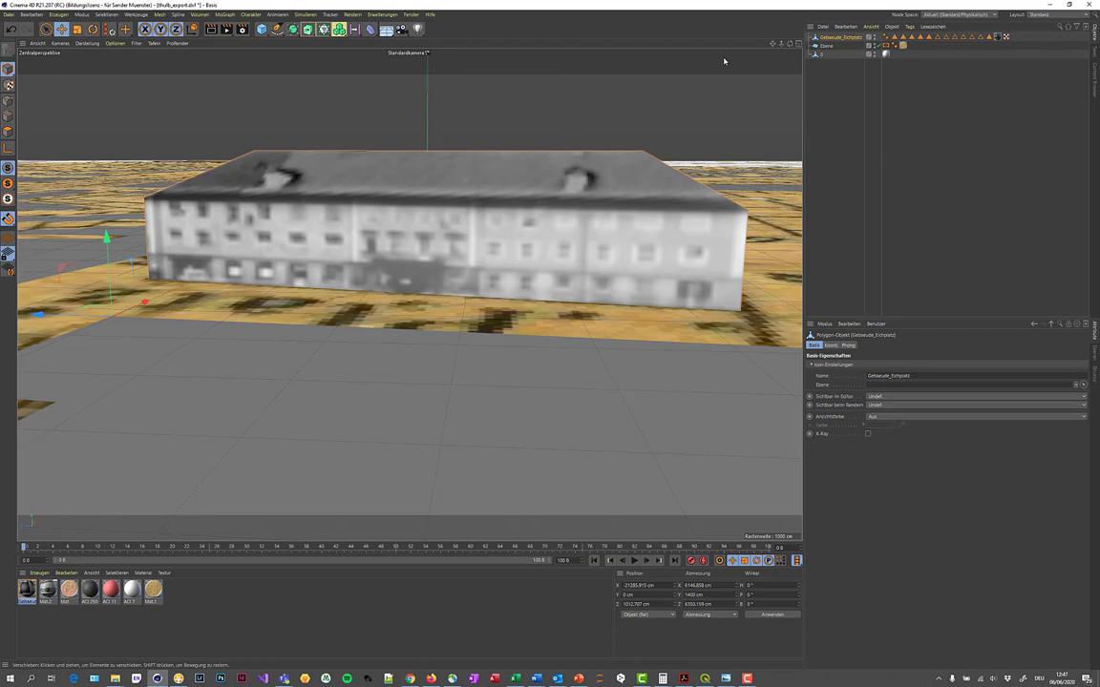
{"action": "left_click", "coordinate": [827, 46]}
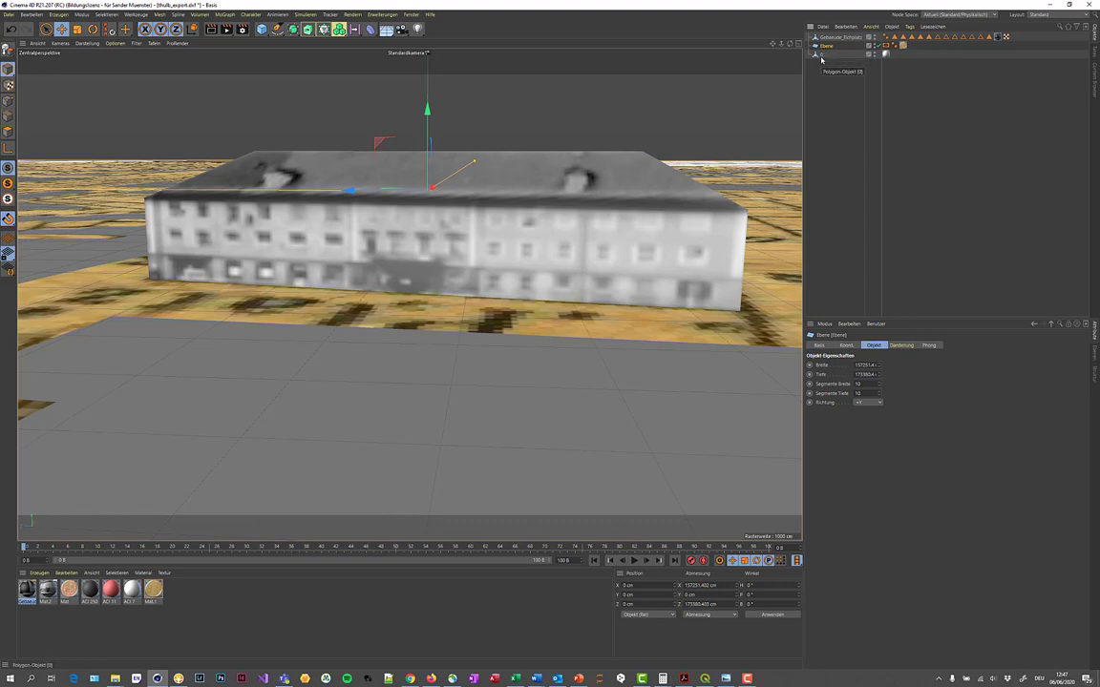
{"action": "left_click", "coordinate": [821, 55], "text": "ctrl"}
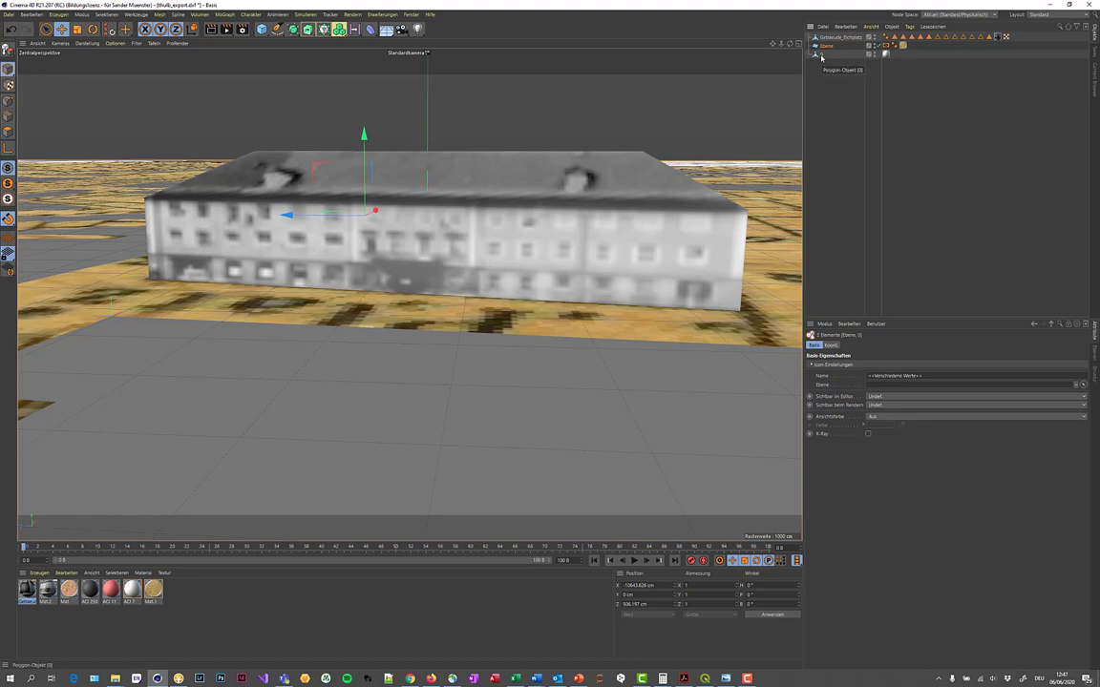
{"action": "key", "text": "Delete"}
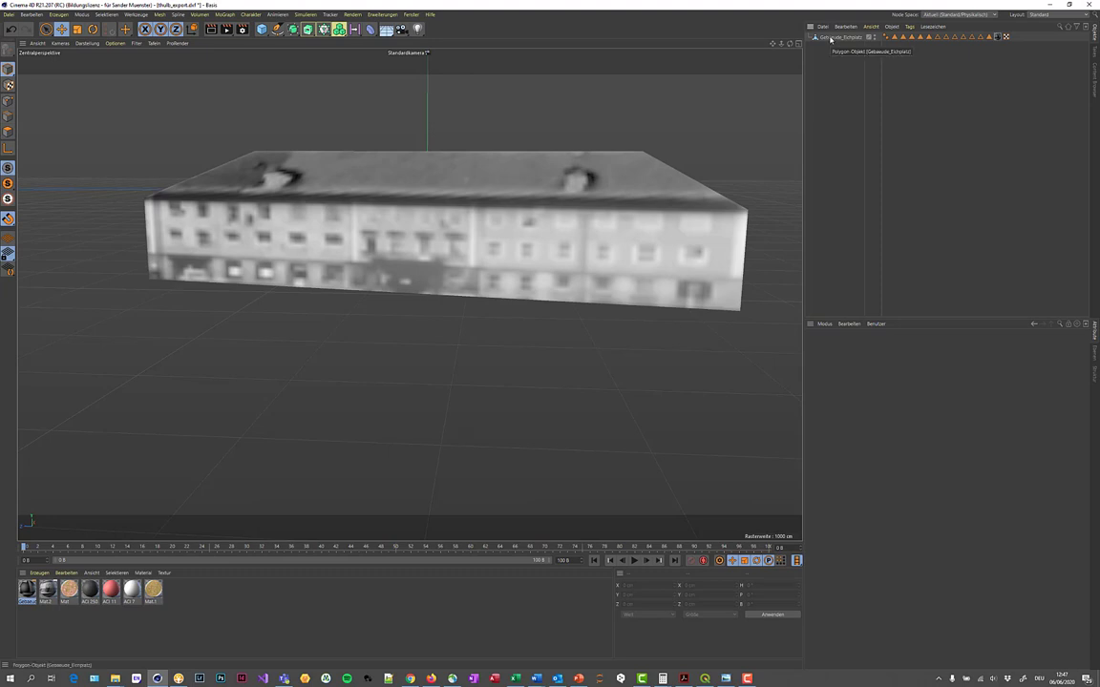
Set the building's X and Z positions to 0 cm in the Coordinates manager.
{"action": "left_click", "coordinate": [831, 38]}
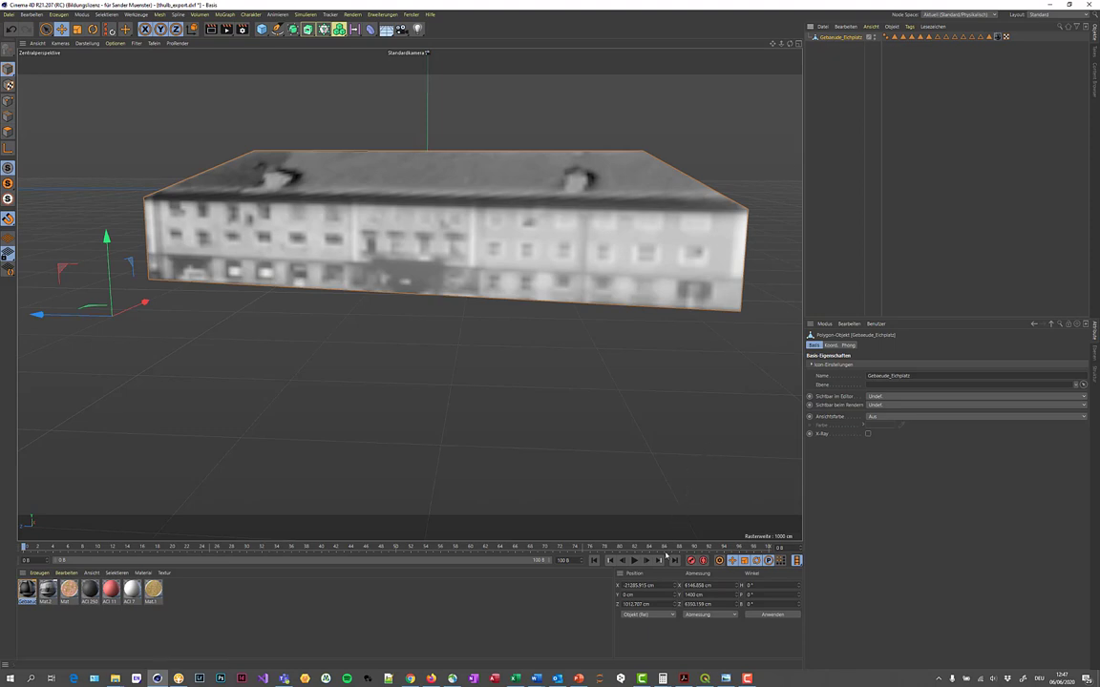
{"action": "left_click", "coordinate": [659, 586]}
{"action": "key", "text": "BackSpace"}
{"action": "key", "text": "Tab"}
{"action": "key", "text": "Tab"}
{"action": "key", "text": "BackSpace"}
{"action": "type", "text": "0"}
{"action": "left_click", "coordinate": [761, 618]}
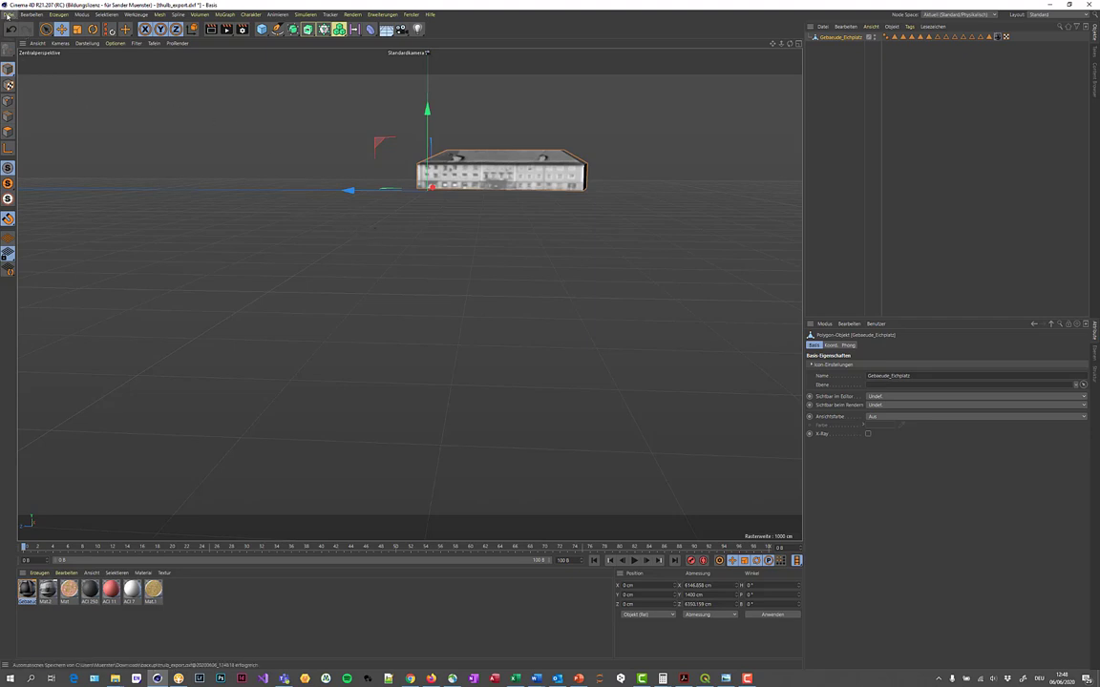
{"action": "left_click", "coordinate": [8, 14]}
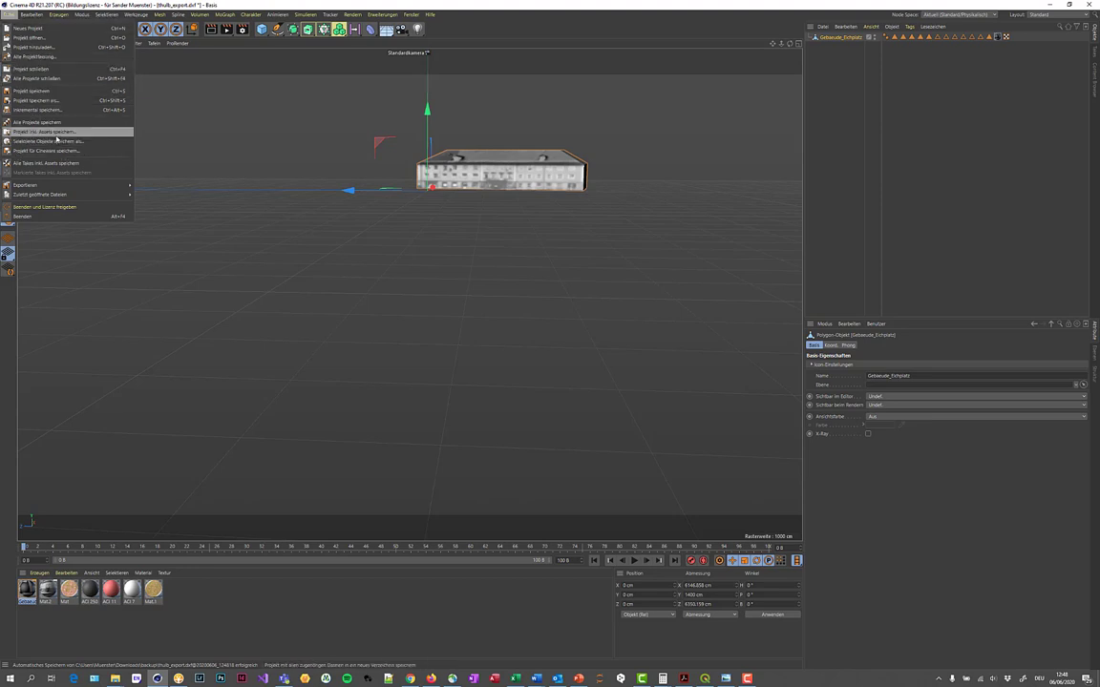
{"action": "mouse_move", "coordinate": [38, 186]}
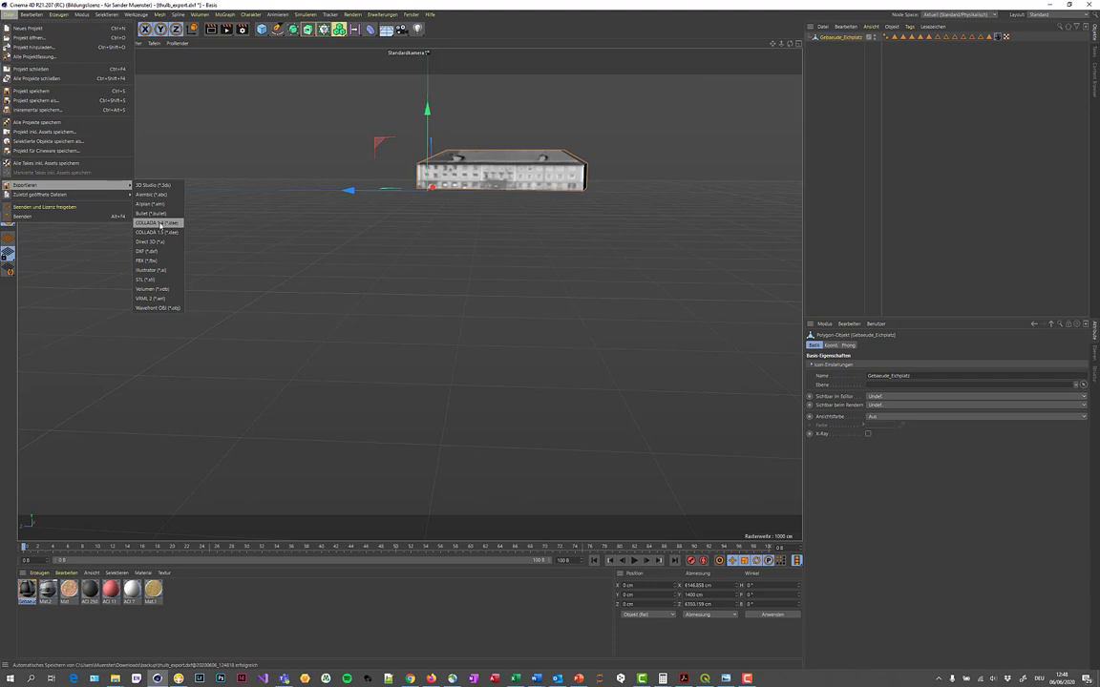
Export the scene as COLLADA 1.4 file thulb_export into the Tutorial folder.
{"action": "left_click", "coordinate": [160, 223]}
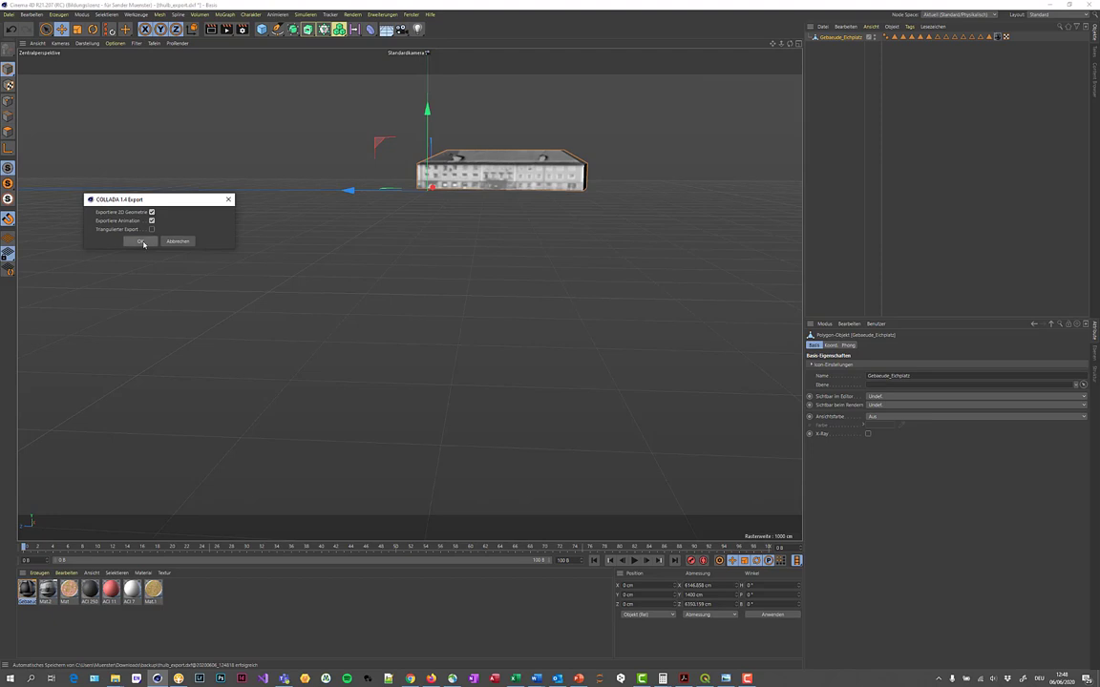
{"action": "left_click", "coordinate": [141, 241]}
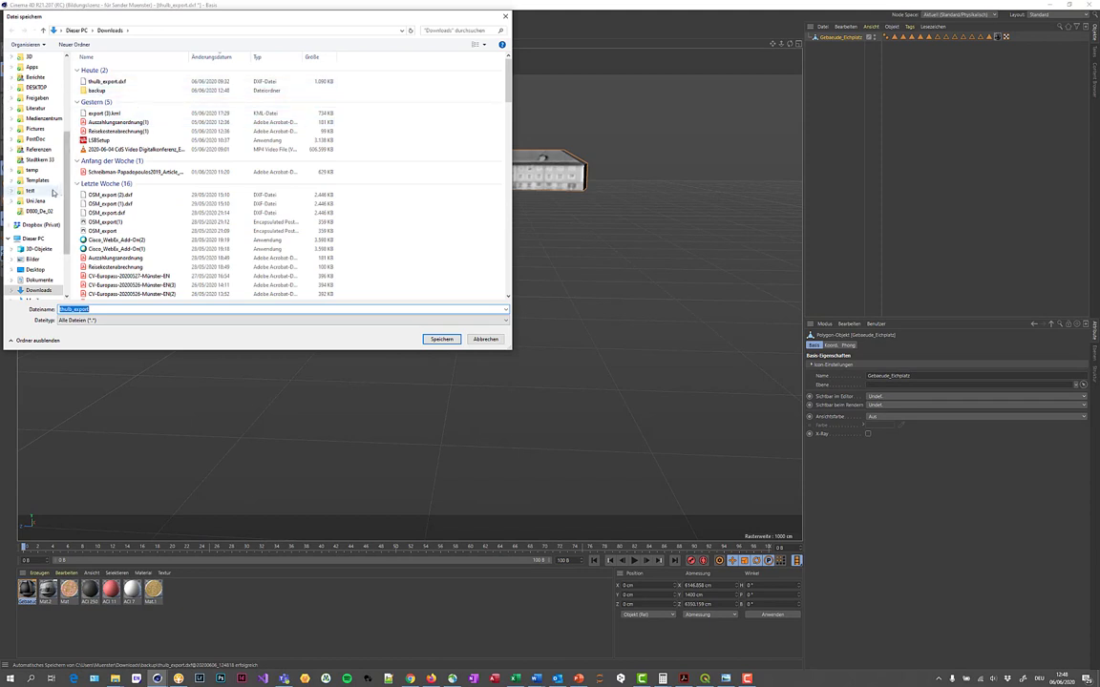
{"action": "scroll", "coordinate": [35, 219], "scroll_direction": "down", "scroll_amount": 2}
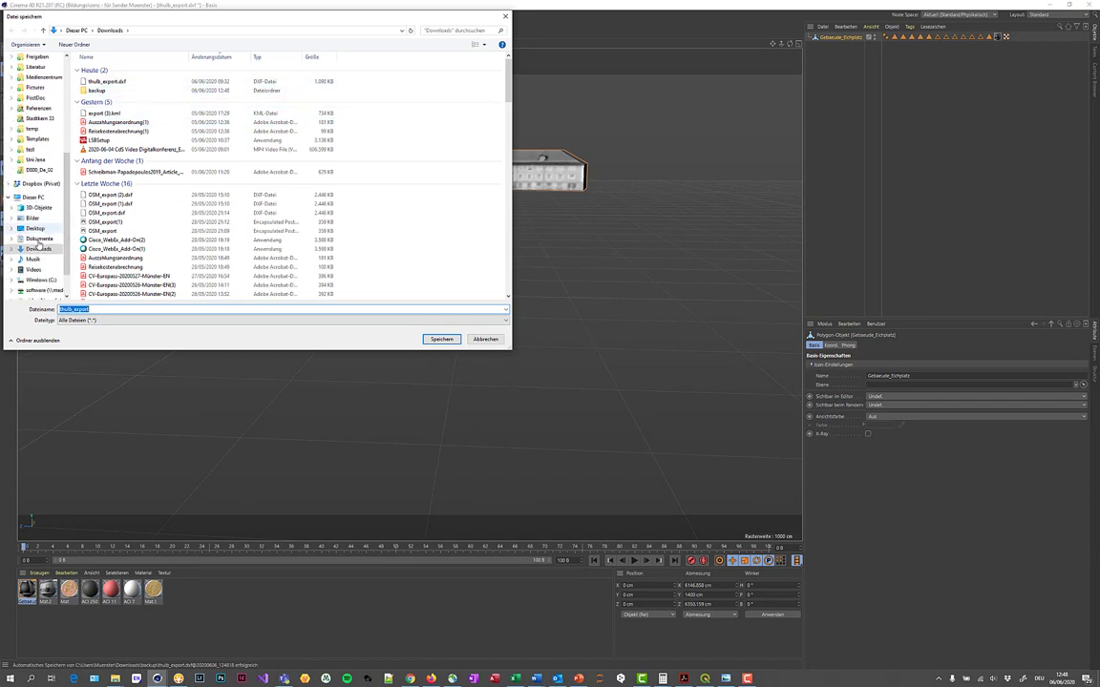
{"action": "scroll", "coordinate": [38, 239], "scroll_direction": "up", "scroll_amount": 3}
{"action": "scroll", "coordinate": [37, 152], "scroll_direction": "up", "scroll_amount": 2}
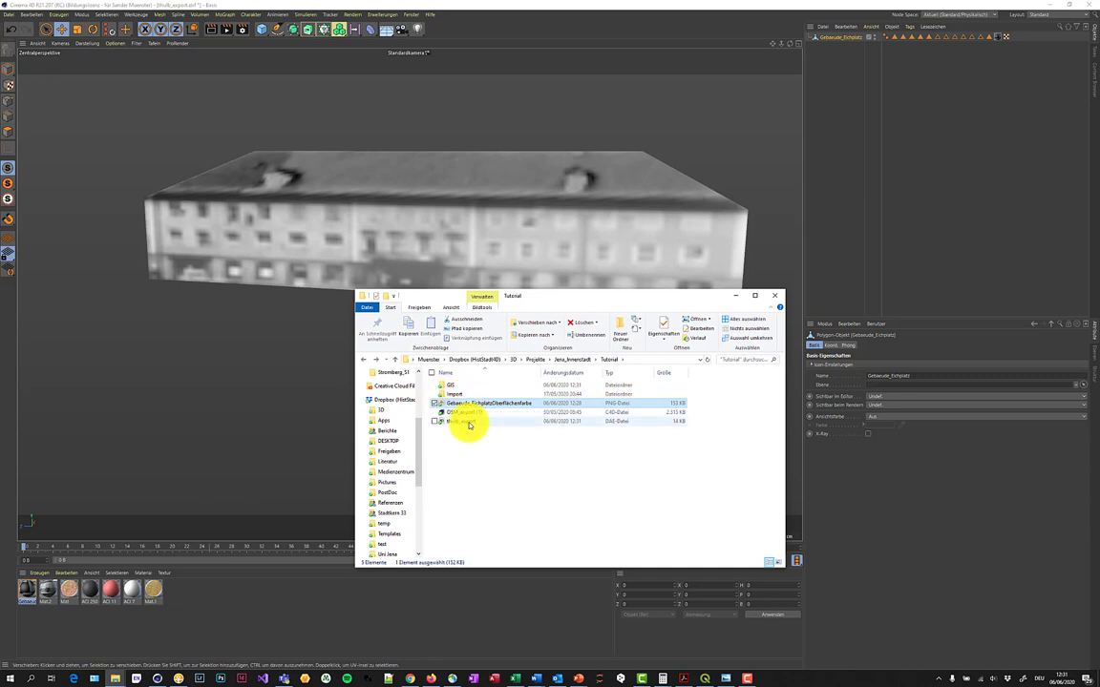
Rename the baked texture PNG in the Tutorial folder, then select the thulb_export DAE file.
{"action": "left_click", "coordinate": [467, 422]}
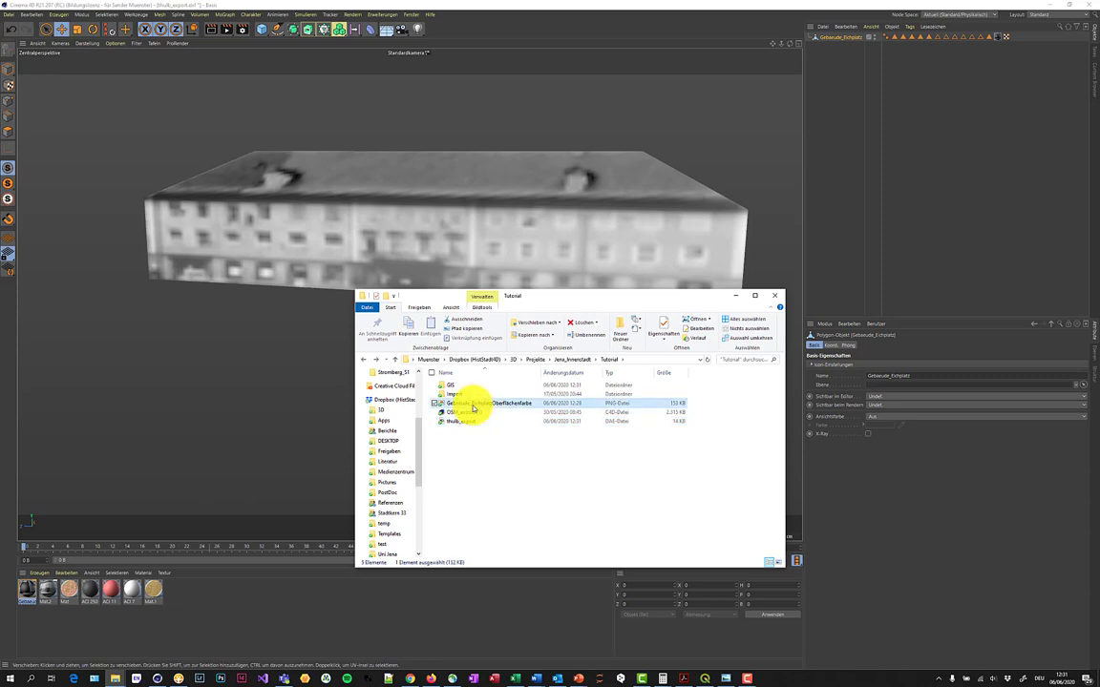
{"action": "left_click", "coordinate": [471, 405]}
{"action": "key", "text": "Return"}
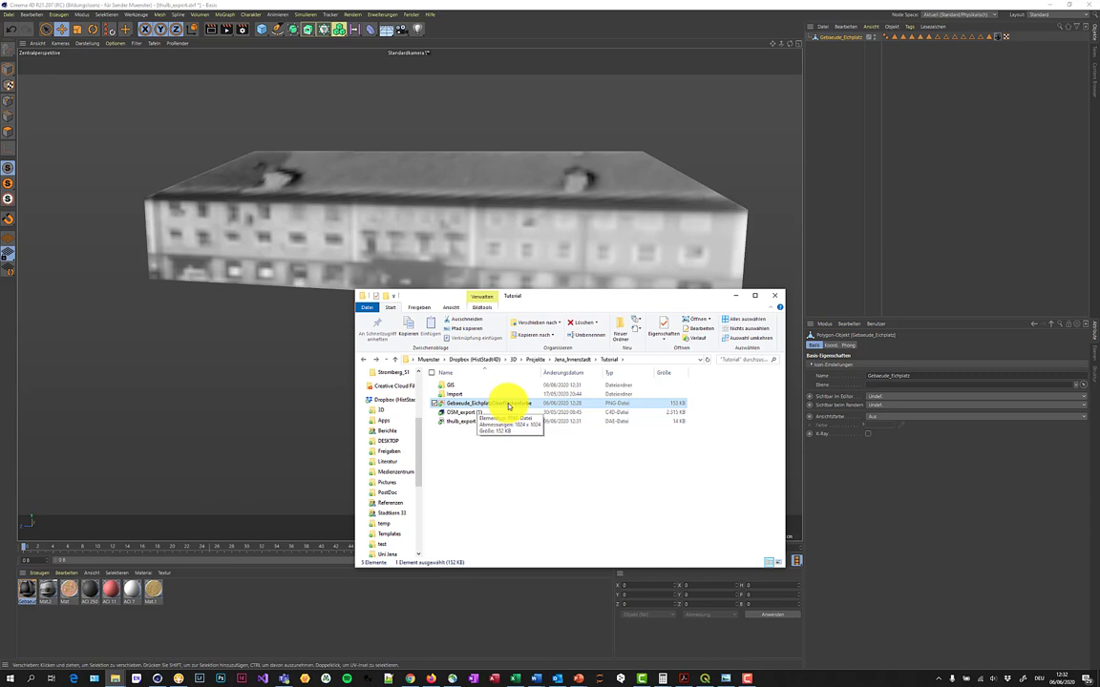
{"action": "right_click", "coordinate": [509, 406]}
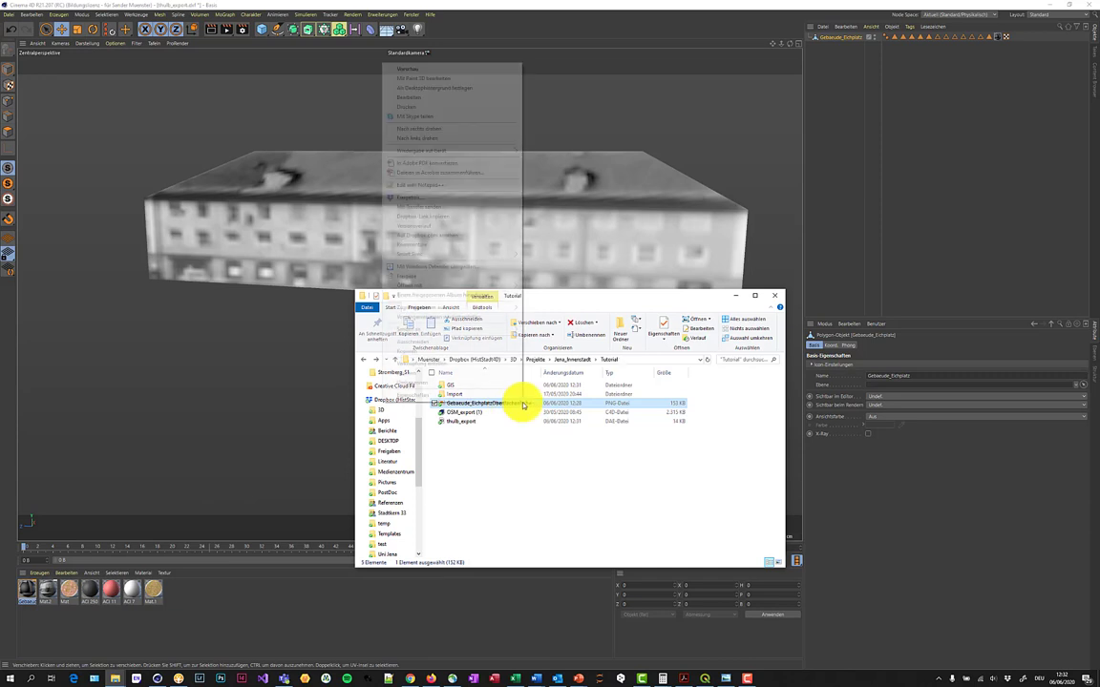
{"action": "left_click", "coordinate": [482, 386]}
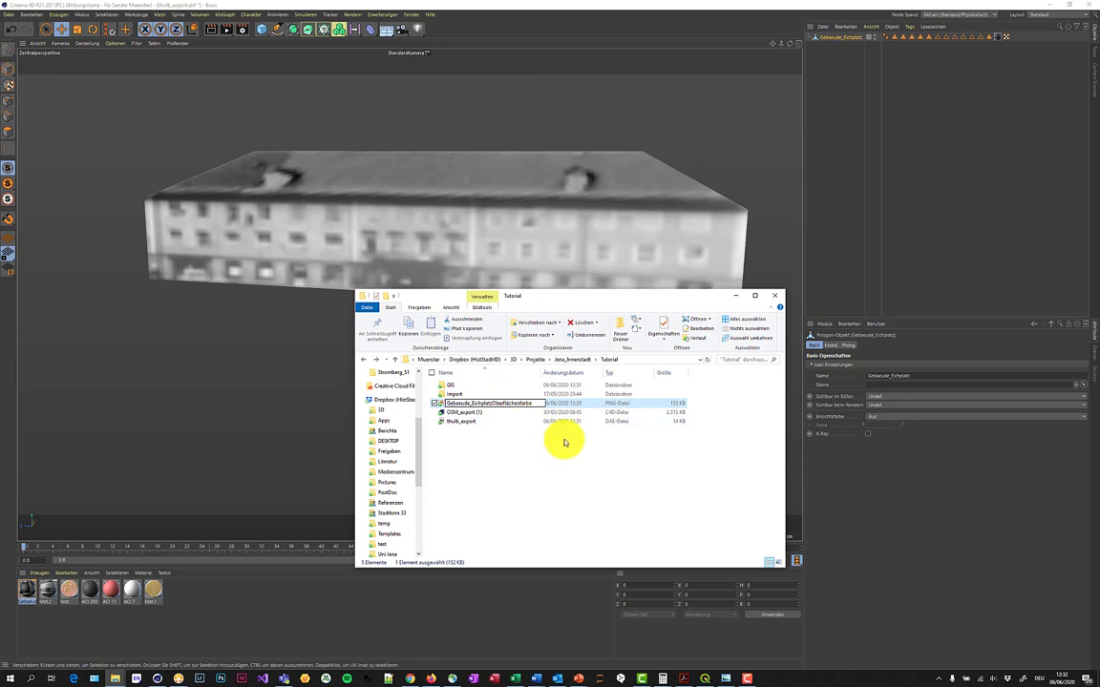
{"action": "type", "text": "ä"}
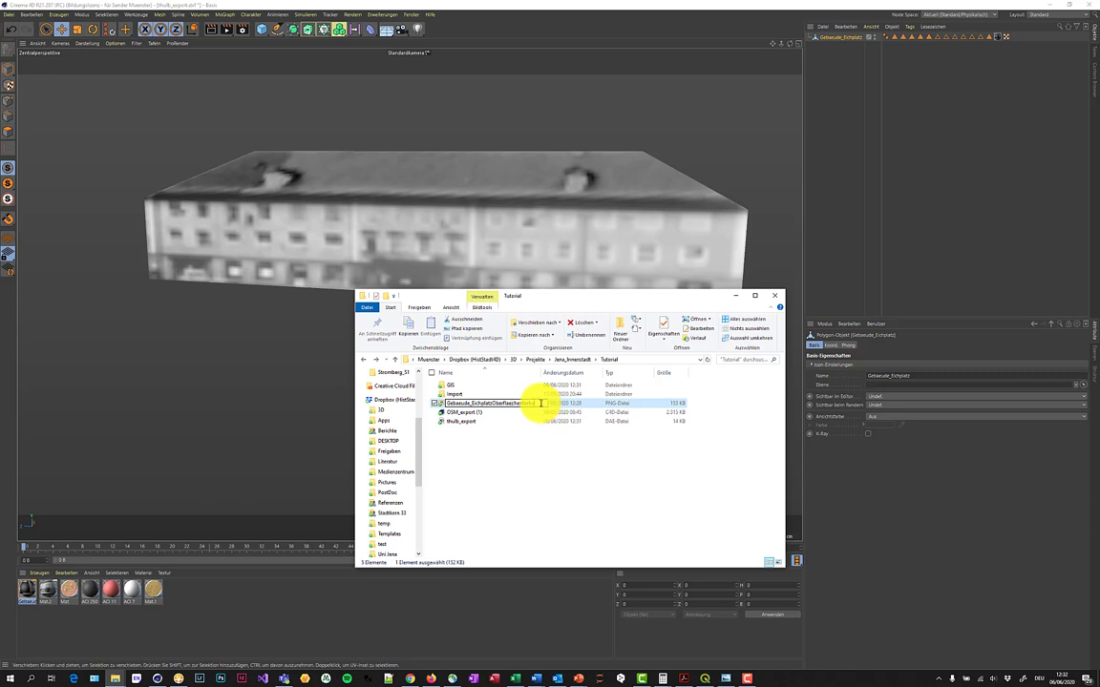
{"action": "left_click_drag", "start_coordinate": [540, 403], "coordinate": [440, 407]}
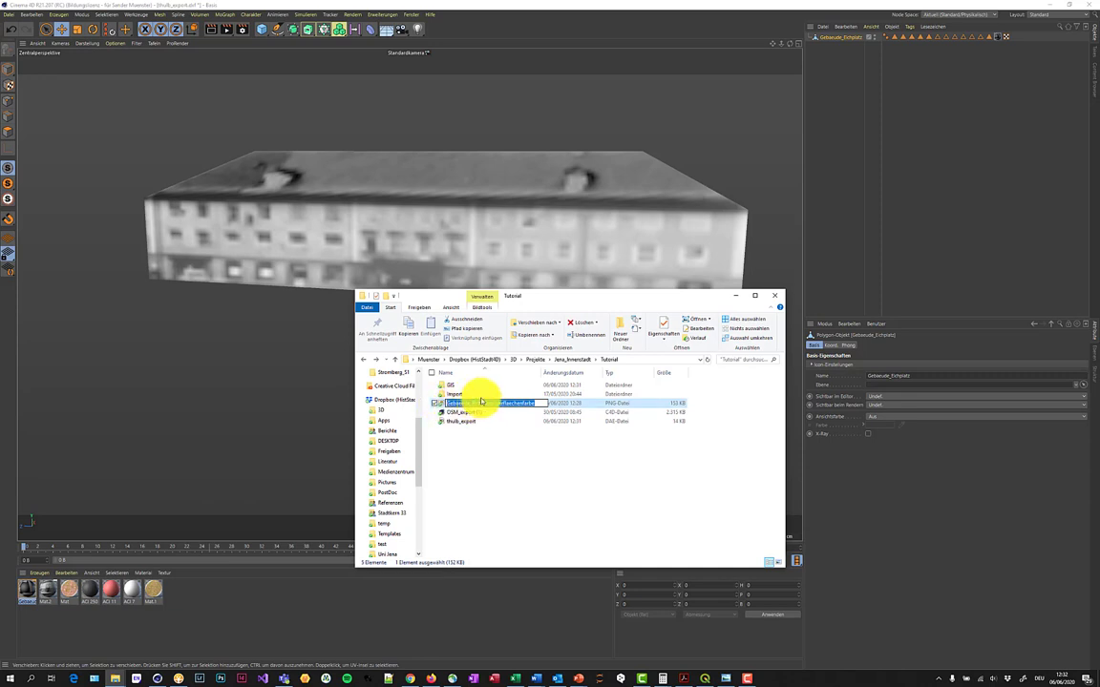
{"action": "mouse_move", "coordinate": [486, 421]}
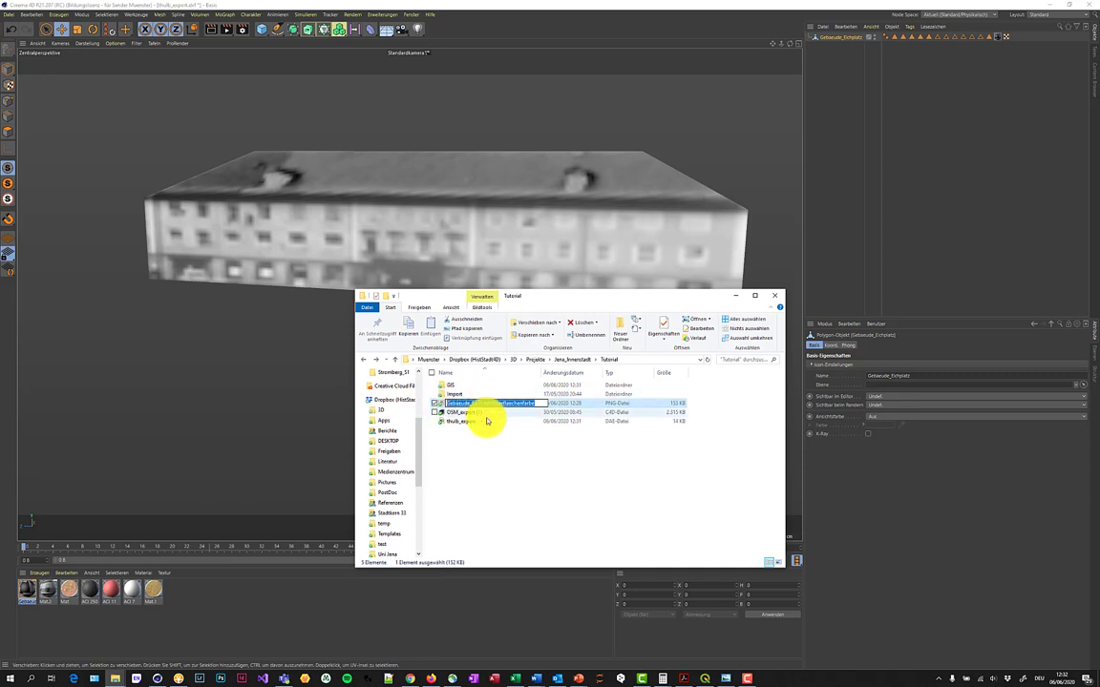
{"action": "left_click", "coordinate": [473, 430]}
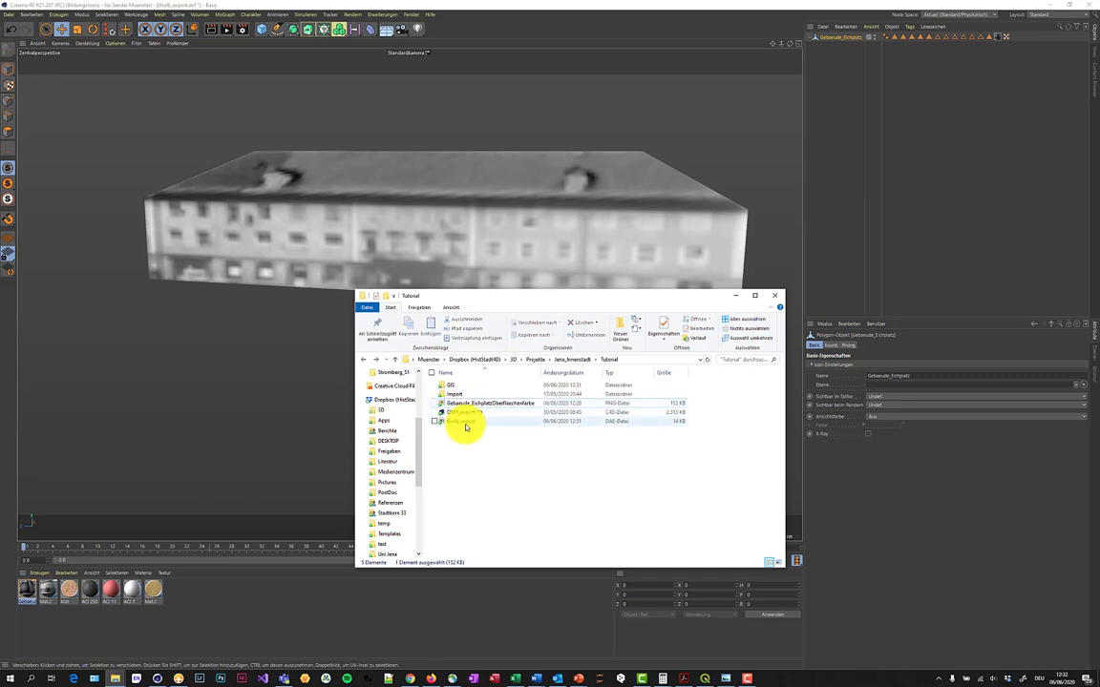
{"action": "left_click", "coordinate": [469, 425]}
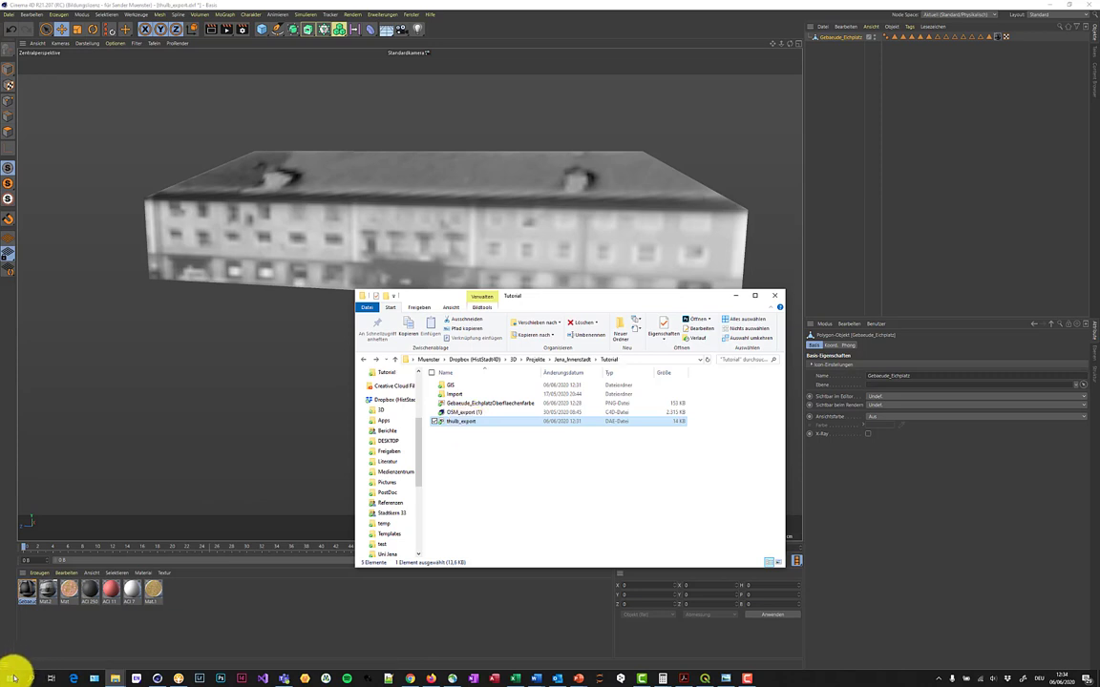
Launch Notepad from the Run prompt.
{"action": "left_click", "coordinate": [13, 678]}
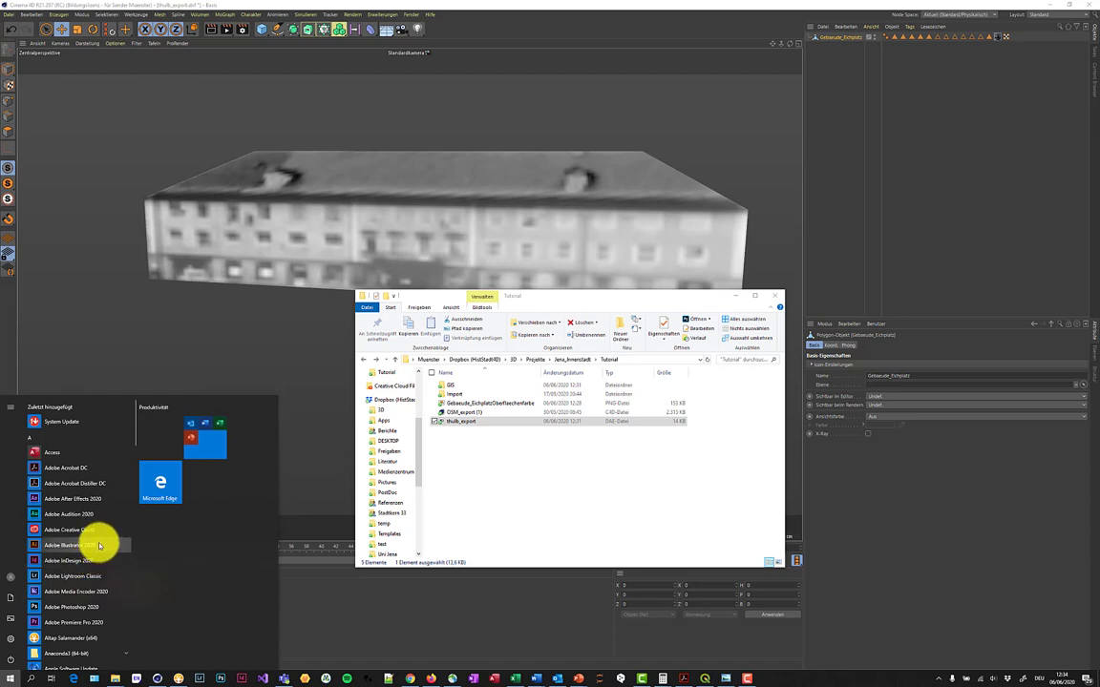
{"action": "key", "text": "super+r"}
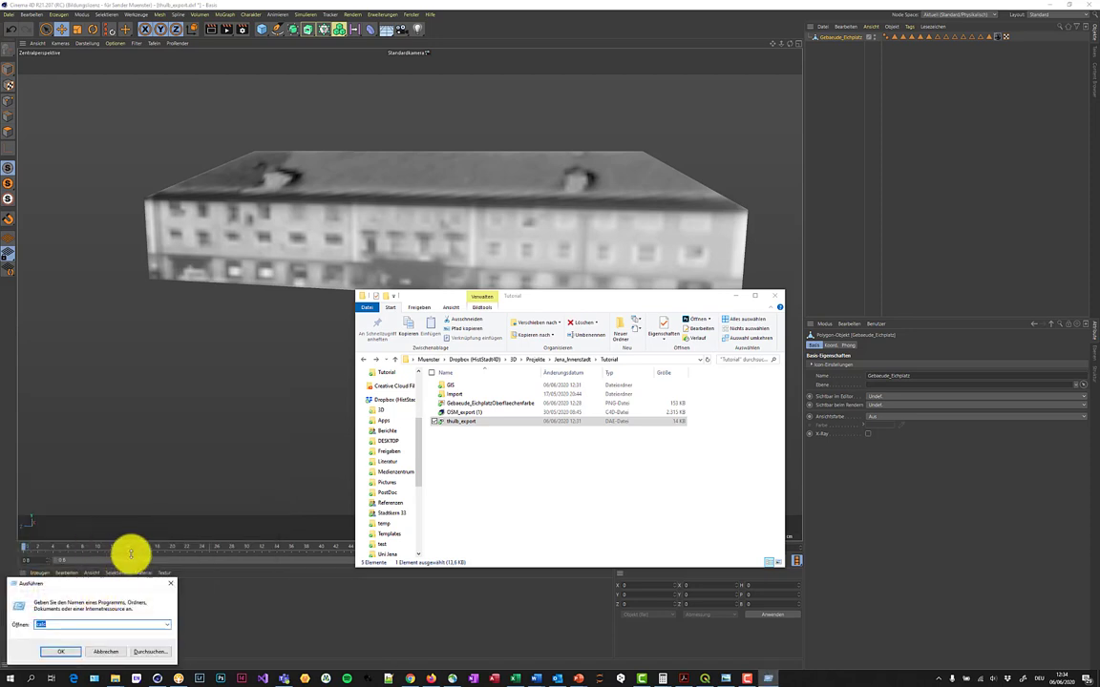
{"action": "type", "text": "notep"}
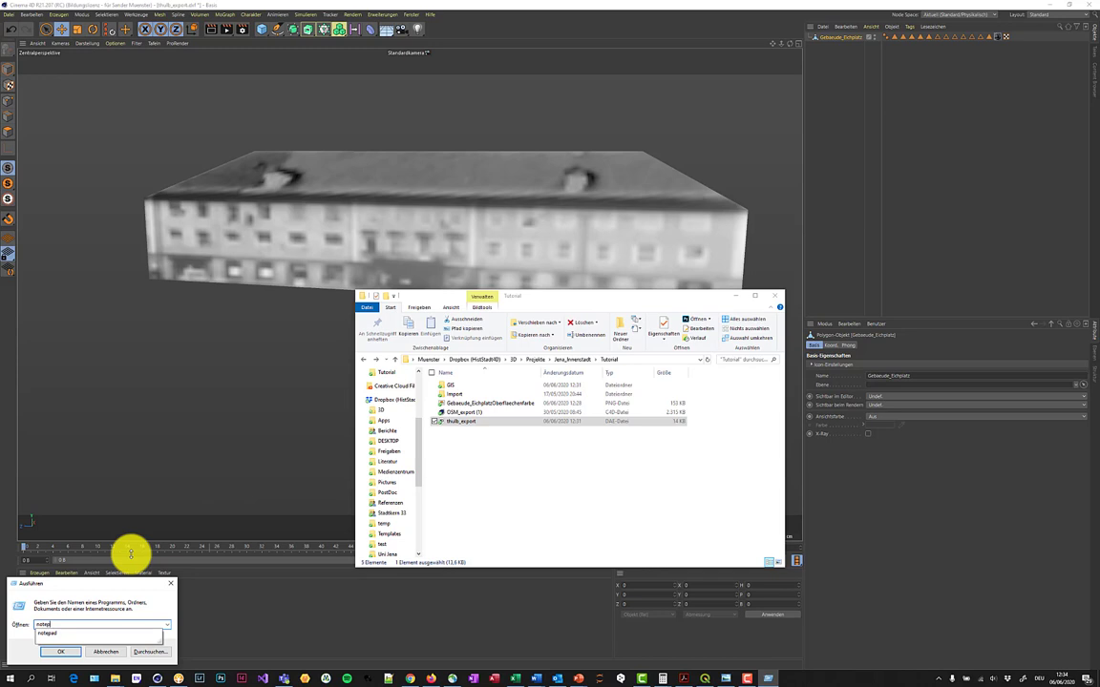
{"action": "type", "text": "adad"}
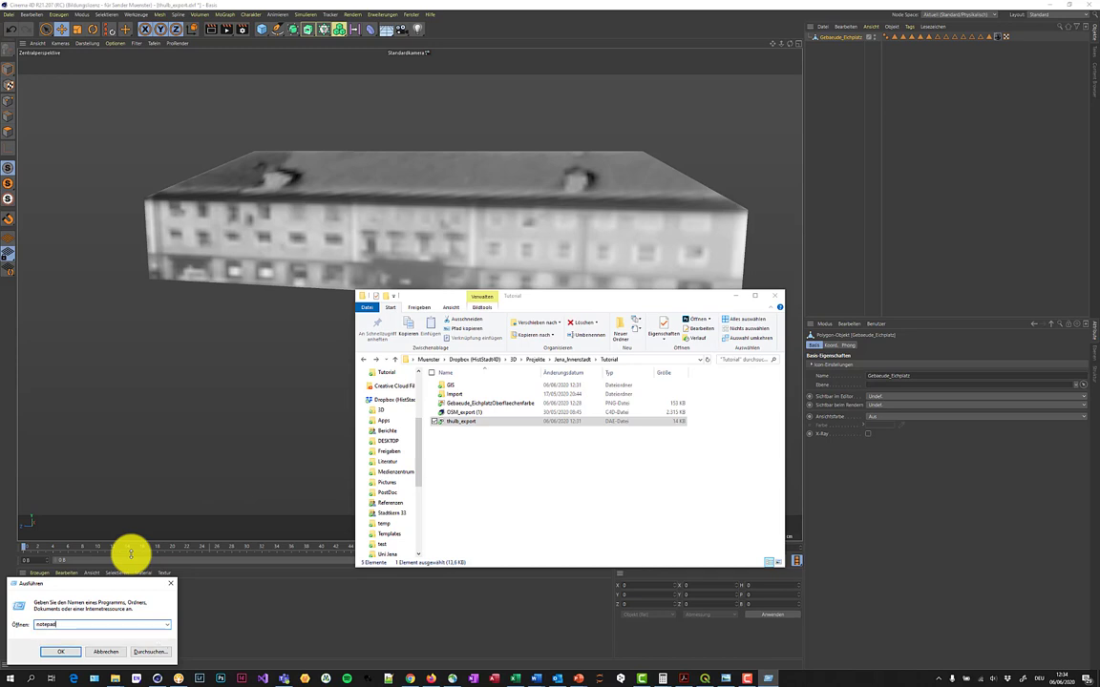
{"action": "key", "text": "Return"}
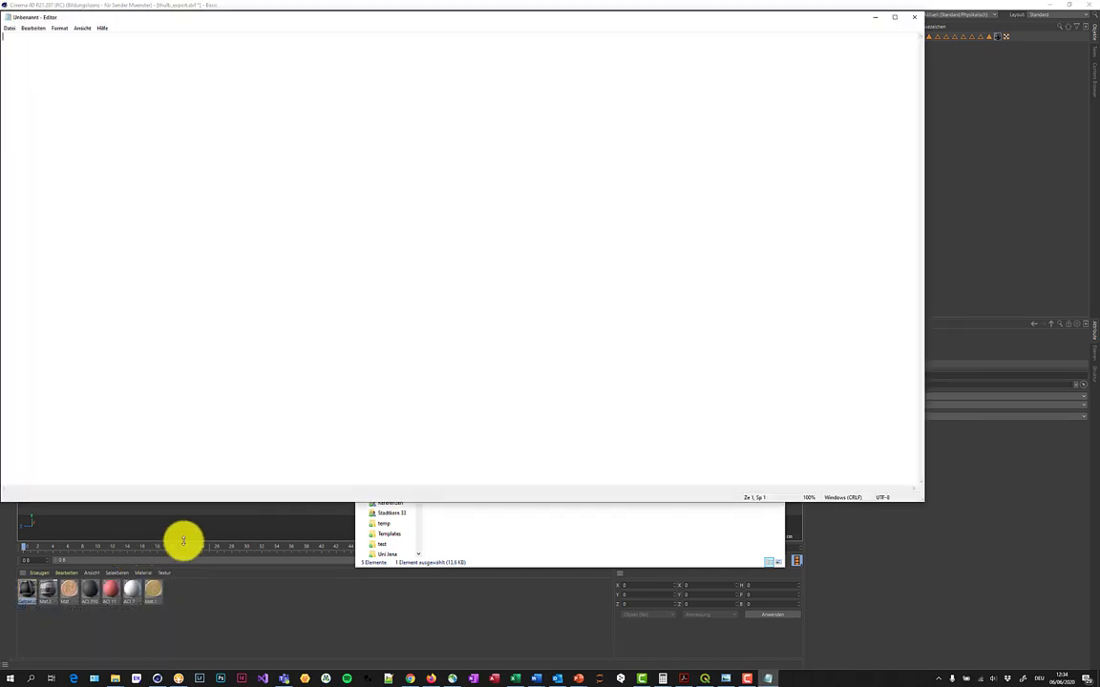
Drag thulb_export.dae from Explorer into Notepad to show its COLLADA XML.
{"action": "left_click", "coordinate": [497, 537]}
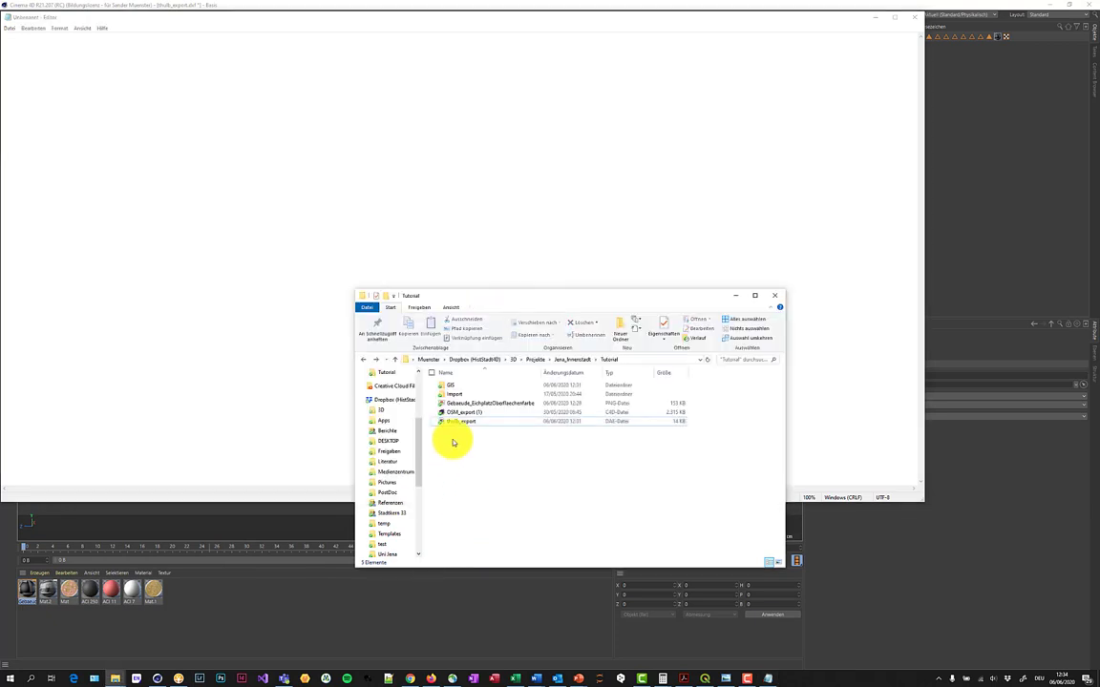
{"action": "left_click_drag", "start_coordinate": [458, 425], "coordinate": [316, 385]}
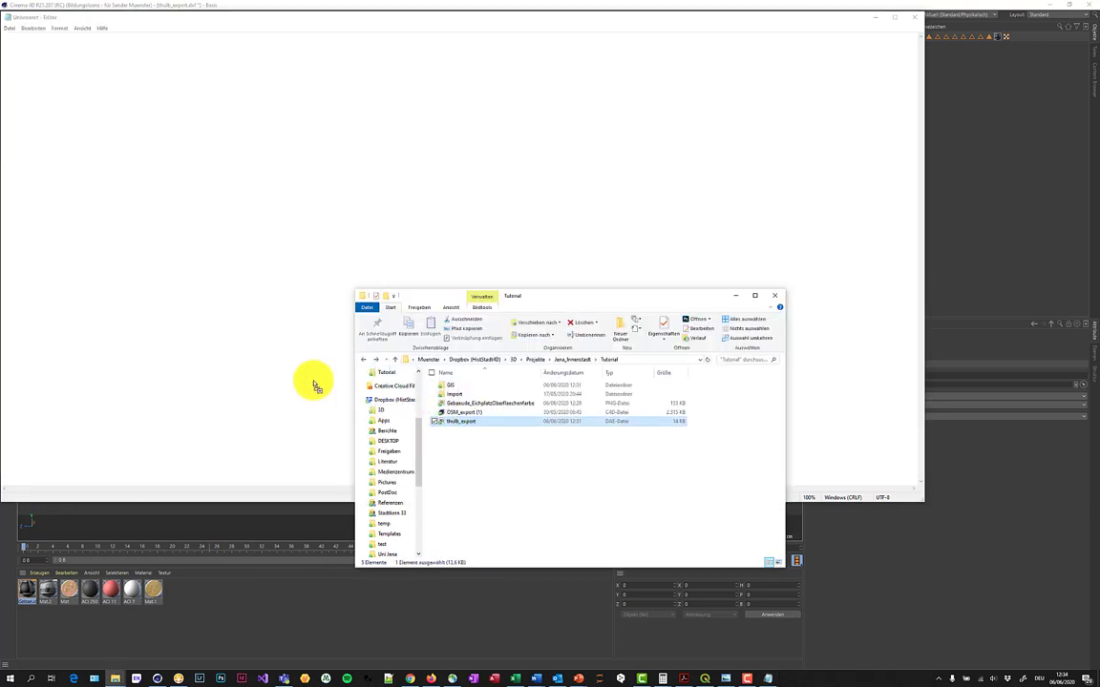
{"action": "left_click_drag", "start_coordinate": [316, 386], "coordinate": [312, 375]}
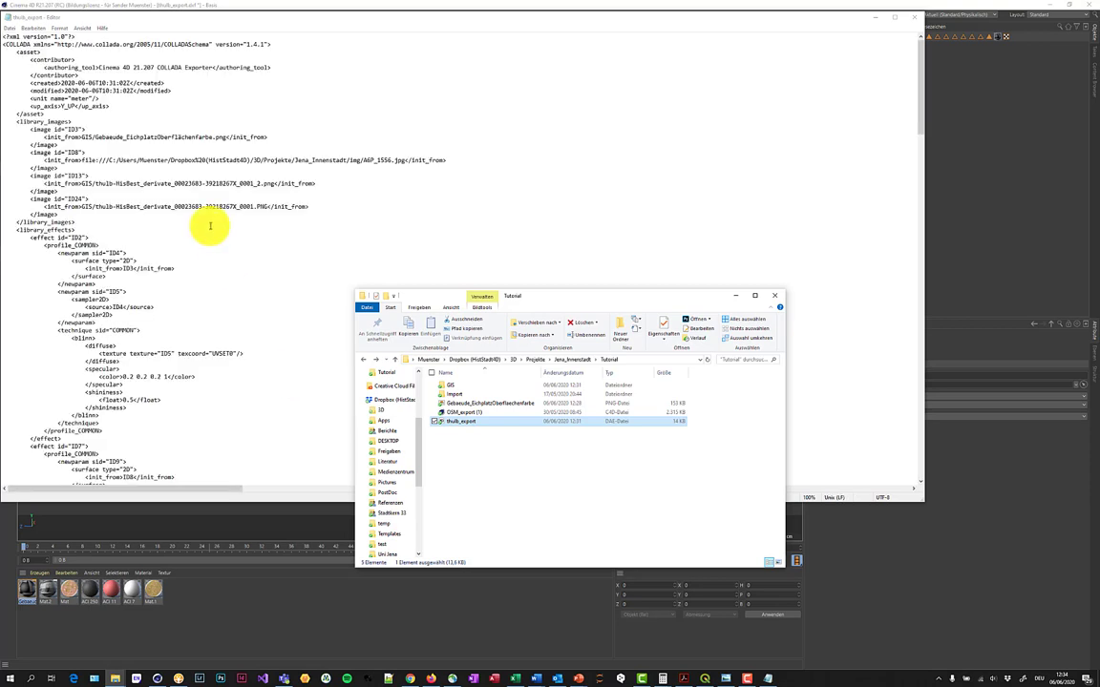
Delete the ID8 through ID24 image entries, keeping only the ID3 image.
{"action": "left_click_drag", "start_coordinate": [228, 136], "coordinate": [97, 136]}
{"action": "key", "text": "ctrl+c"}
{"action": "left_click_drag", "start_coordinate": [227, 137], "coordinate": [86, 137]}
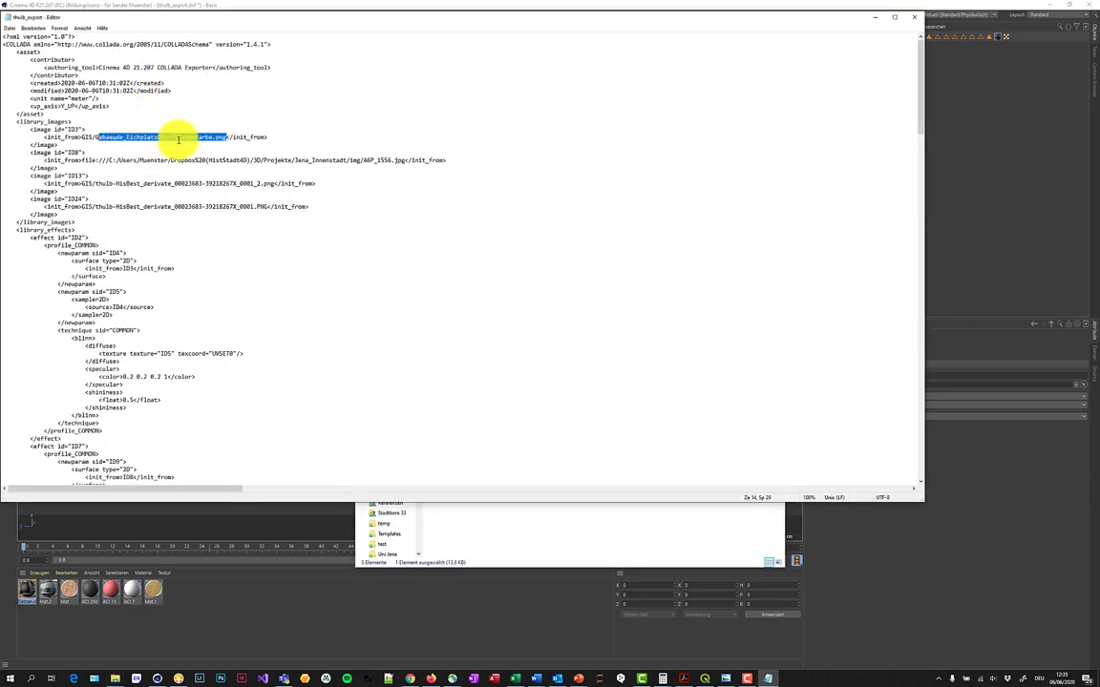
{"action": "left_click", "coordinate": [86, 137]}
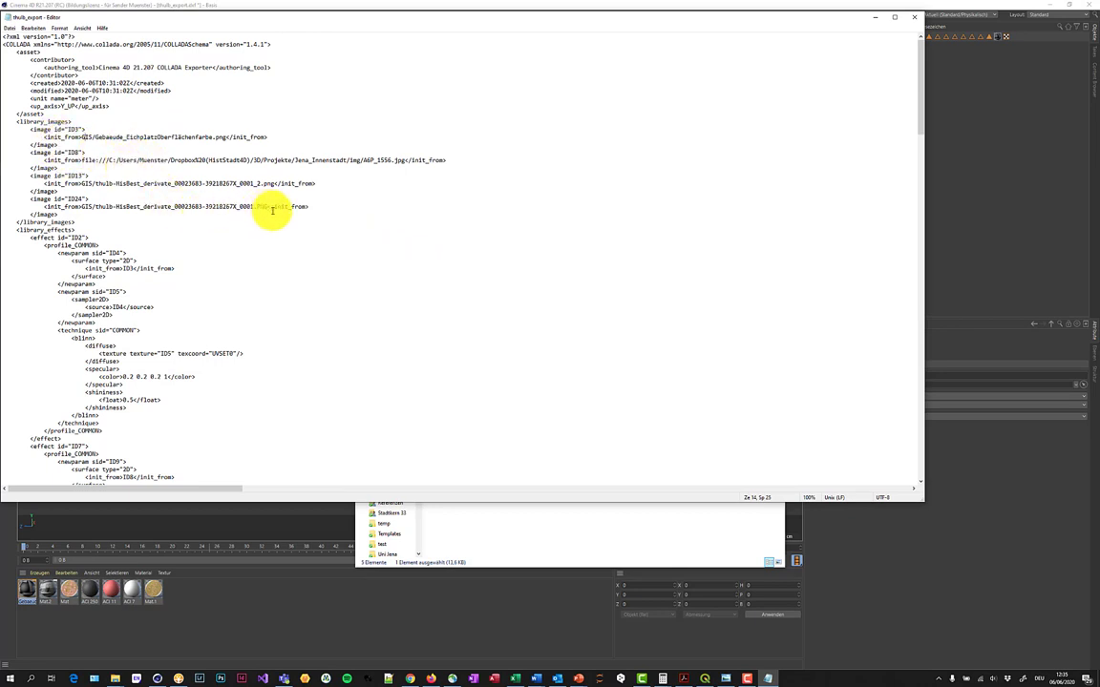
{"action": "left_click", "coordinate": [59, 213]}
{"action": "left_click_drag", "start_coordinate": [53, 212], "coordinate": [15, 153]}
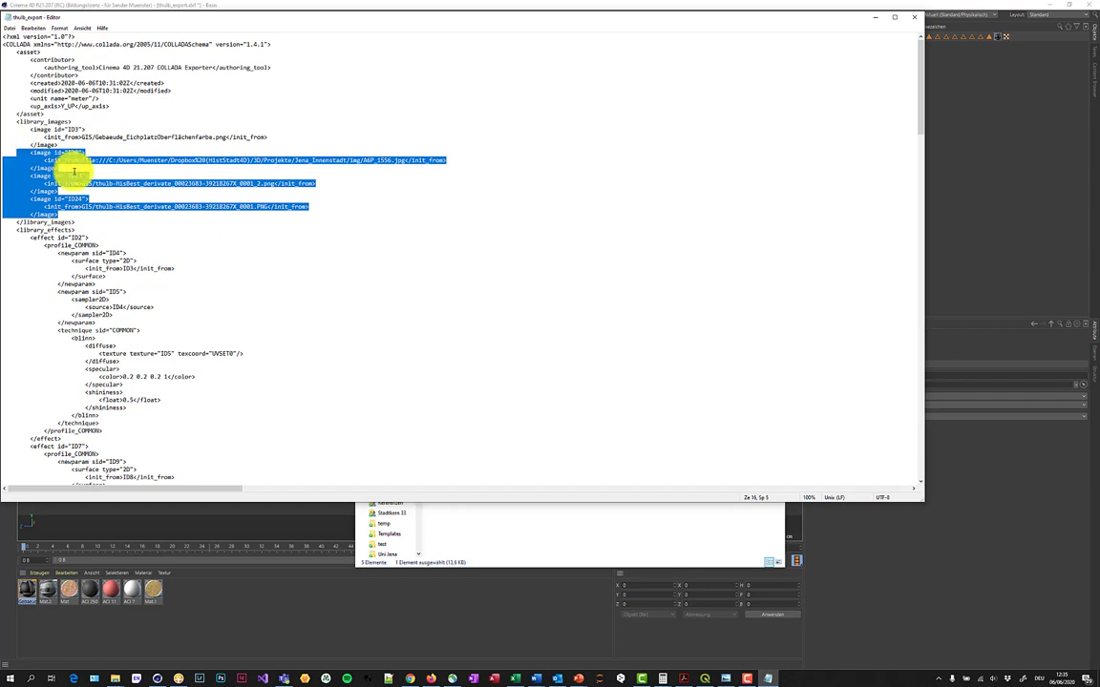
{"action": "key", "text": "Delete"}
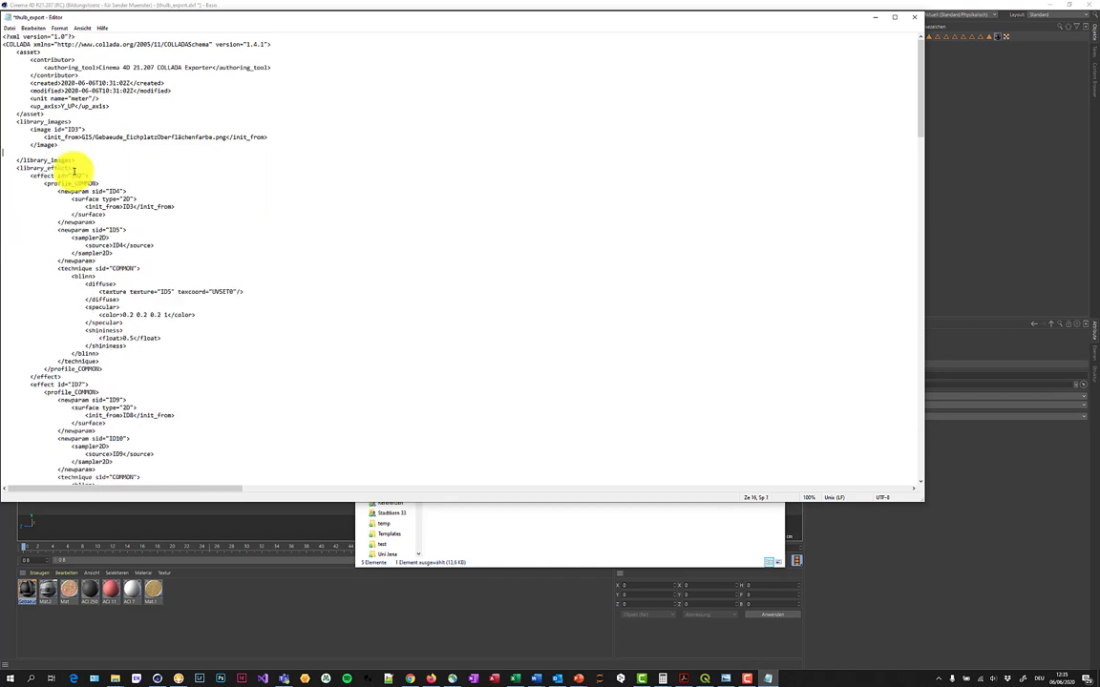
{"action": "key", "text": "BackSpace"}
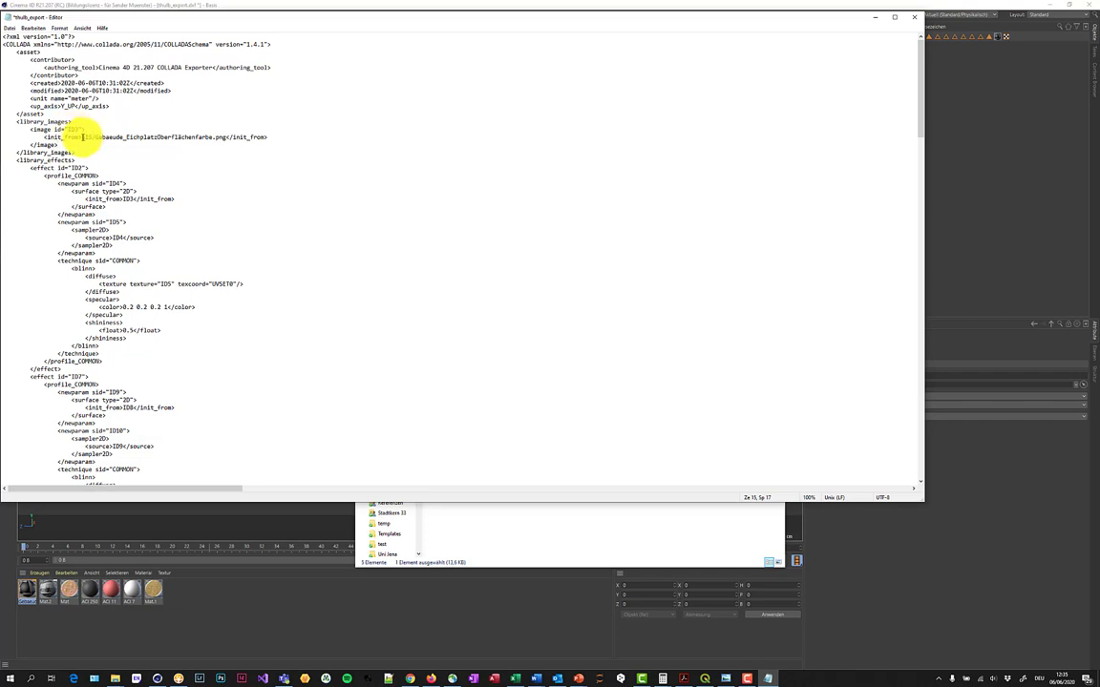
Strip the 'GIS/' prefix so ID3 reads Gebaeude_EichplatzOberflaechenfarbe.png.
{"action": "left_click_drag", "start_coordinate": [82, 137], "coordinate": [217, 140]}
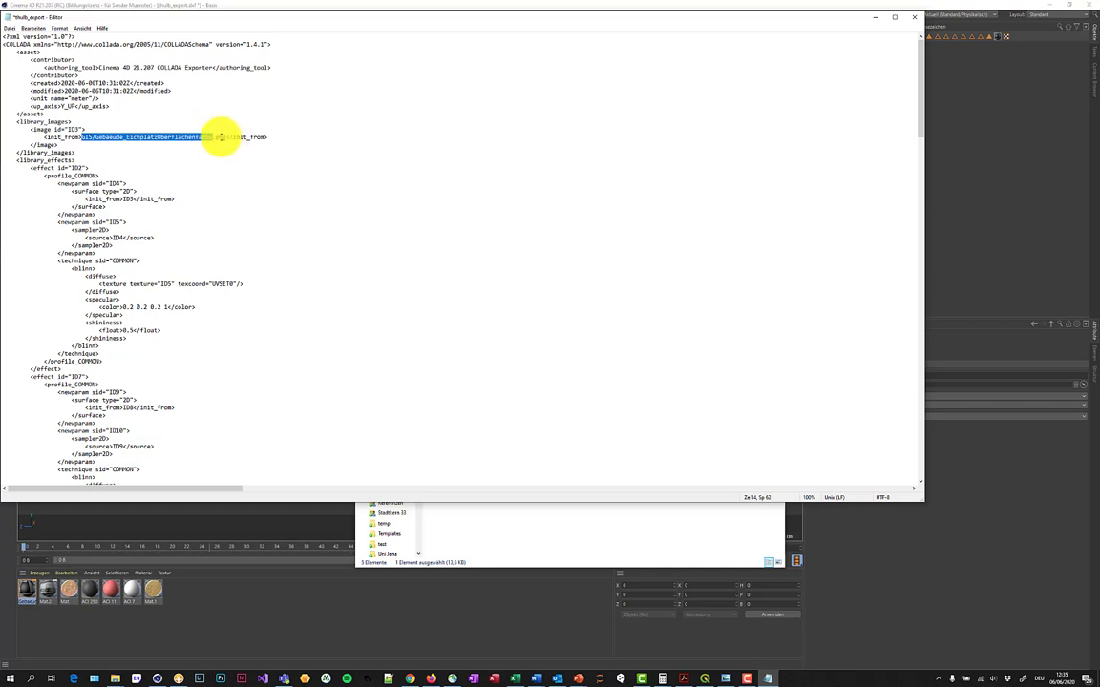
{"action": "left_click_drag", "start_coordinate": [217, 140], "coordinate": [215, 137]}
{"action": "left_click_drag", "start_coordinate": [215, 137], "coordinate": [192, 137]}
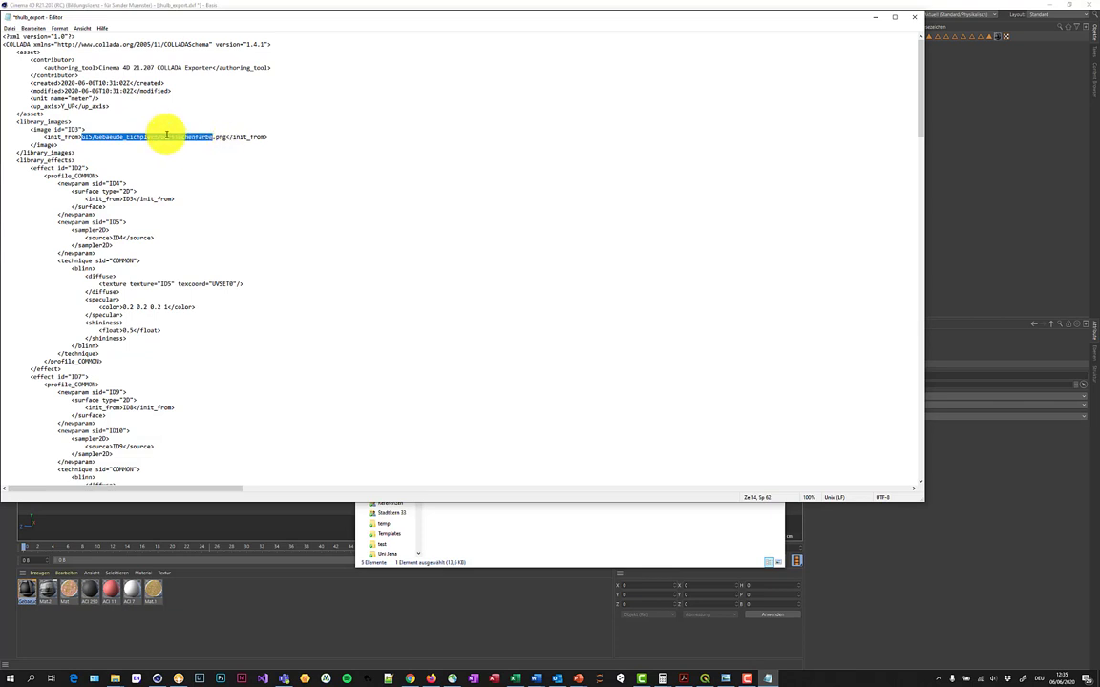
{"action": "key", "text": "ctrl+v"}
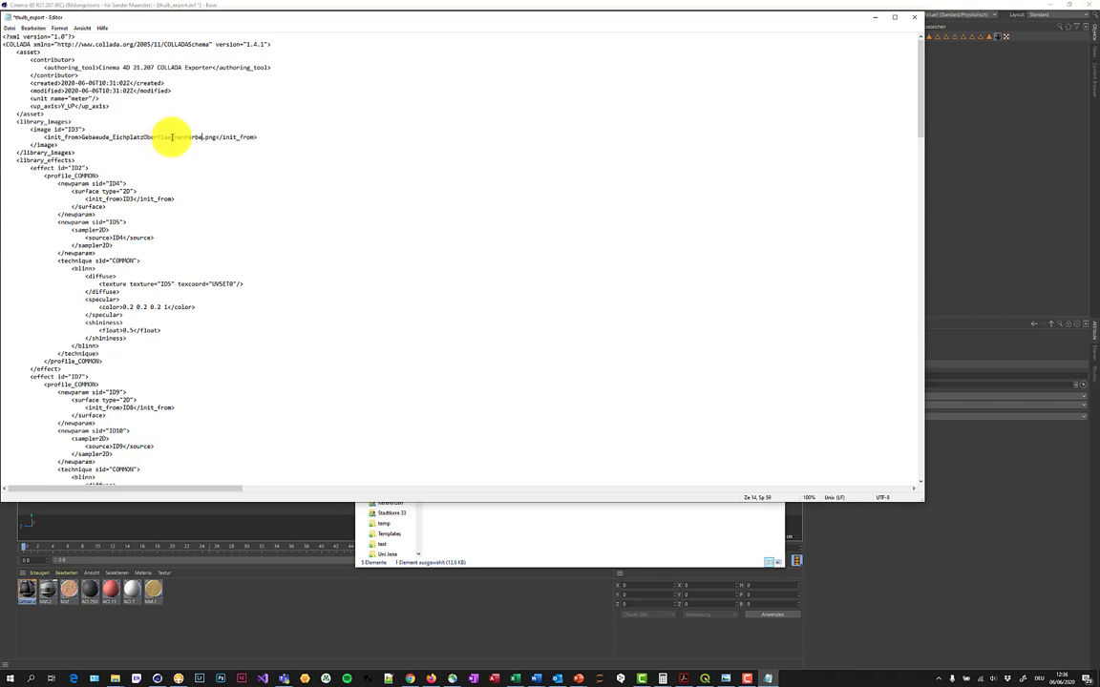
Save the edited DAE with Datei > Speichern and close Notepad.
{"action": "left_click", "coordinate": [13, 27]}
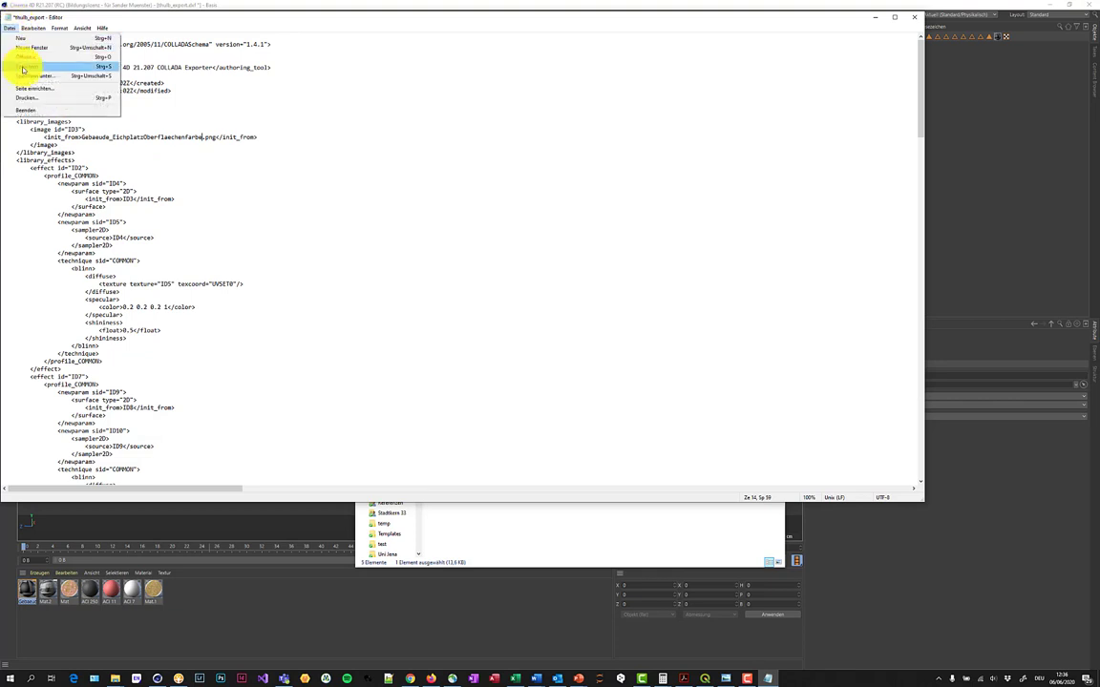
{"action": "left_click", "coordinate": [23, 68]}
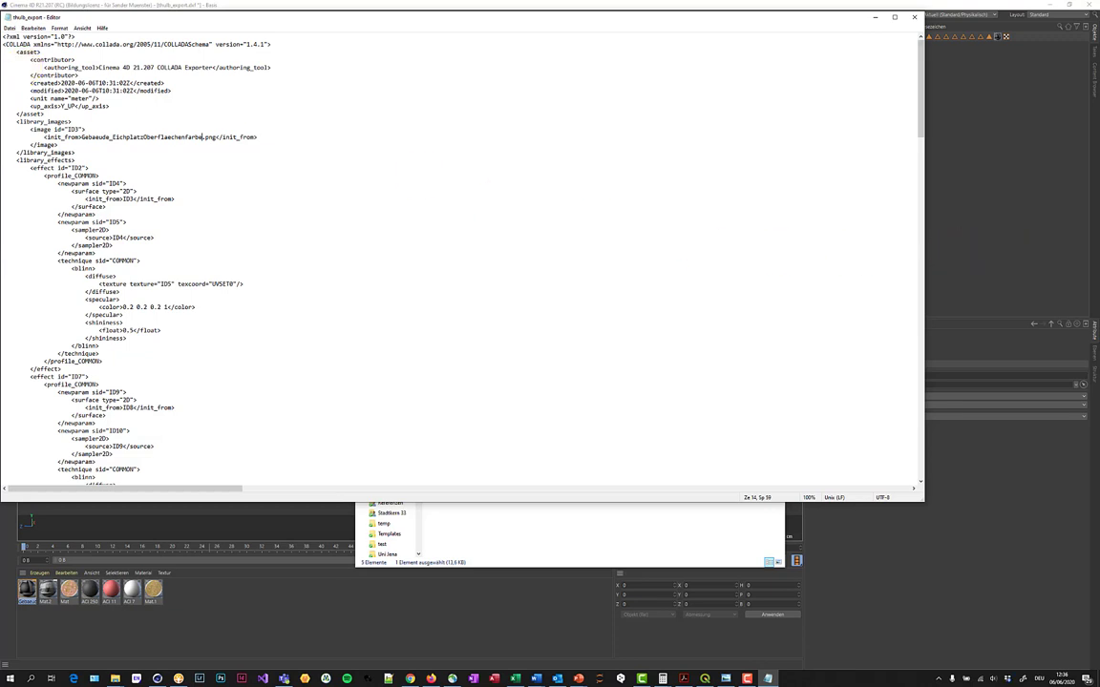
{"action": "left_click", "coordinate": [914, 19]}
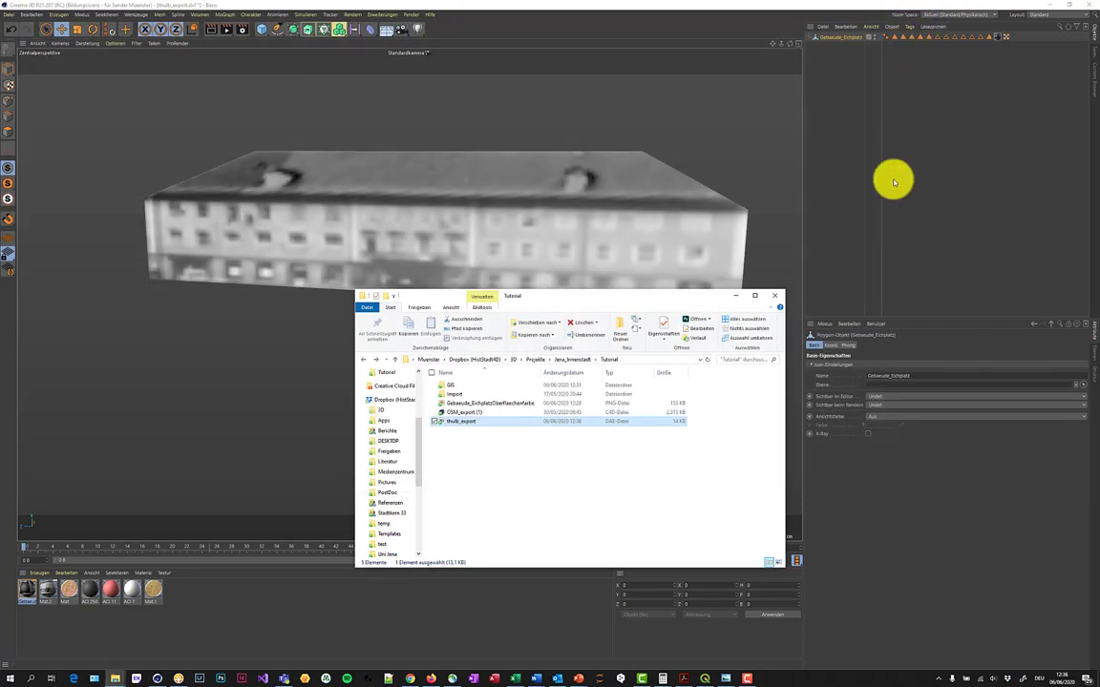
Open thulb_export.dae with COLLADA 1.4 import defaults and orbit to the textured facade wing.
{"action": "left_click", "coordinate": [7, 15]}
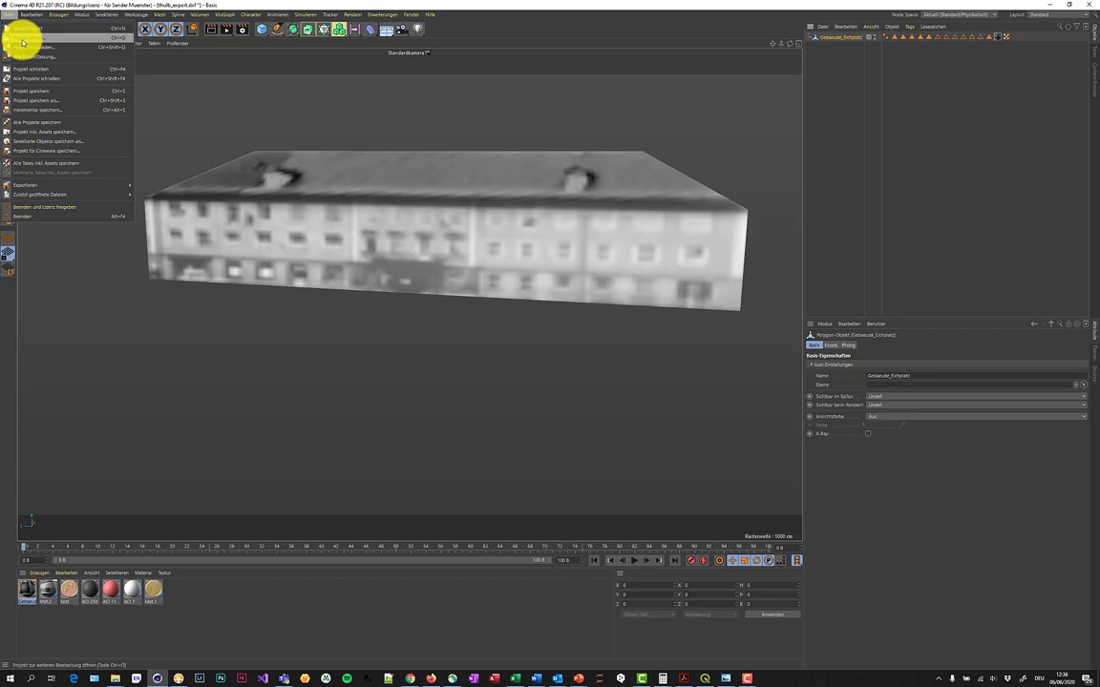
{"action": "left_click", "coordinate": [22, 40]}
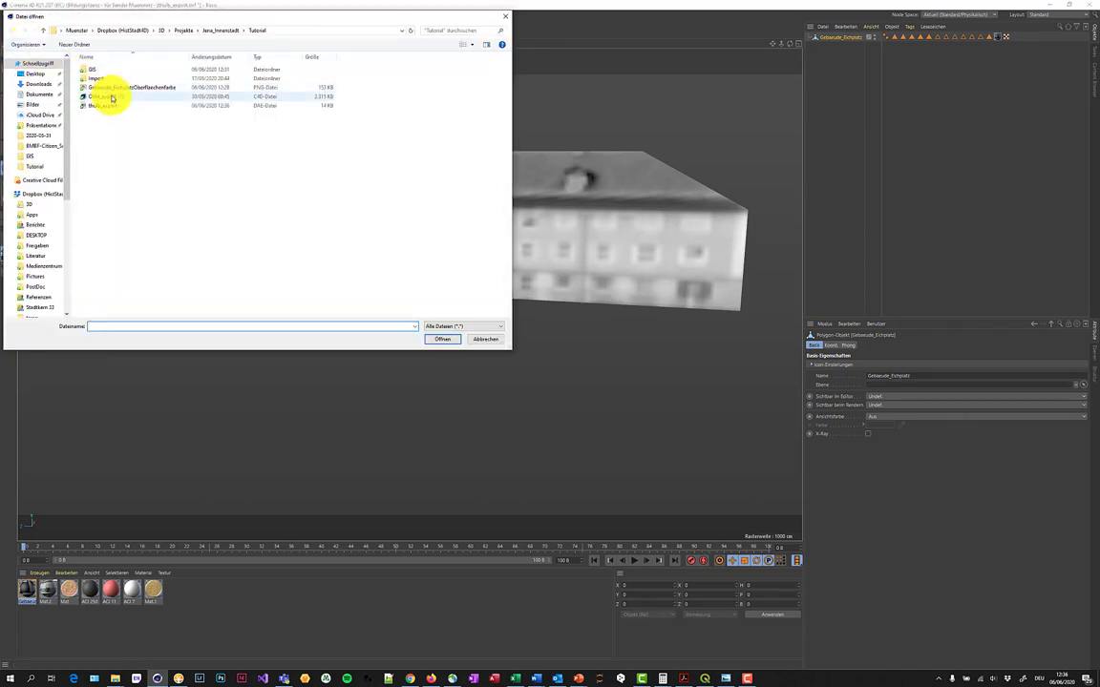
{"action": "double_click", "coordinate": [110, 106]}
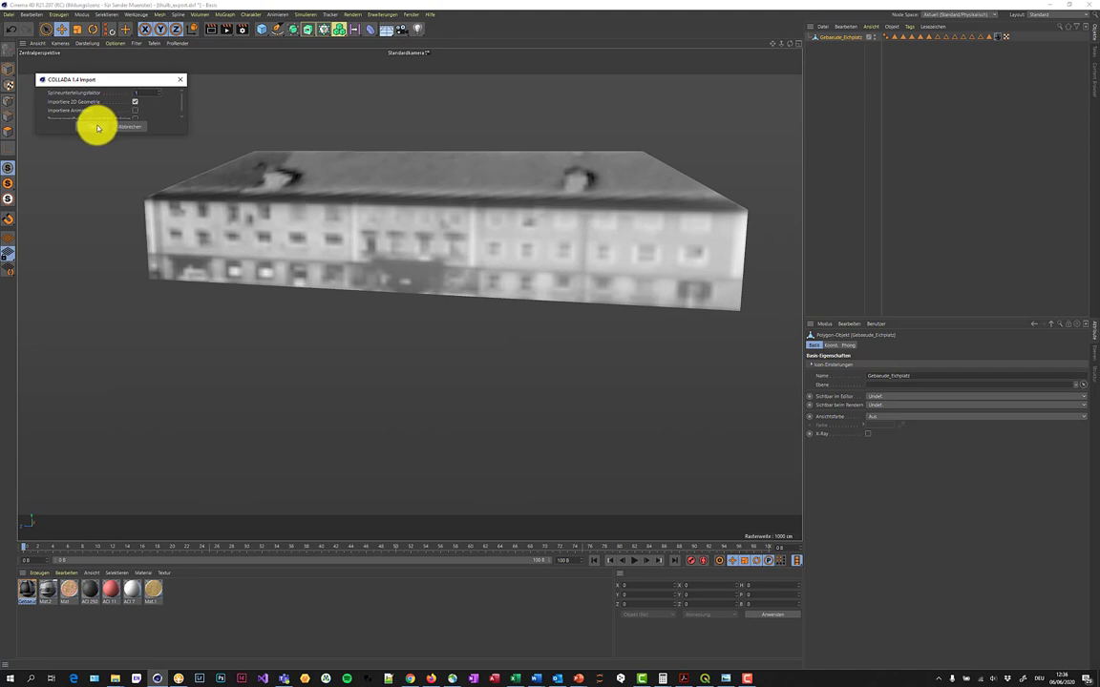
{"action": "left_click", "coordinate": [97, 127]}
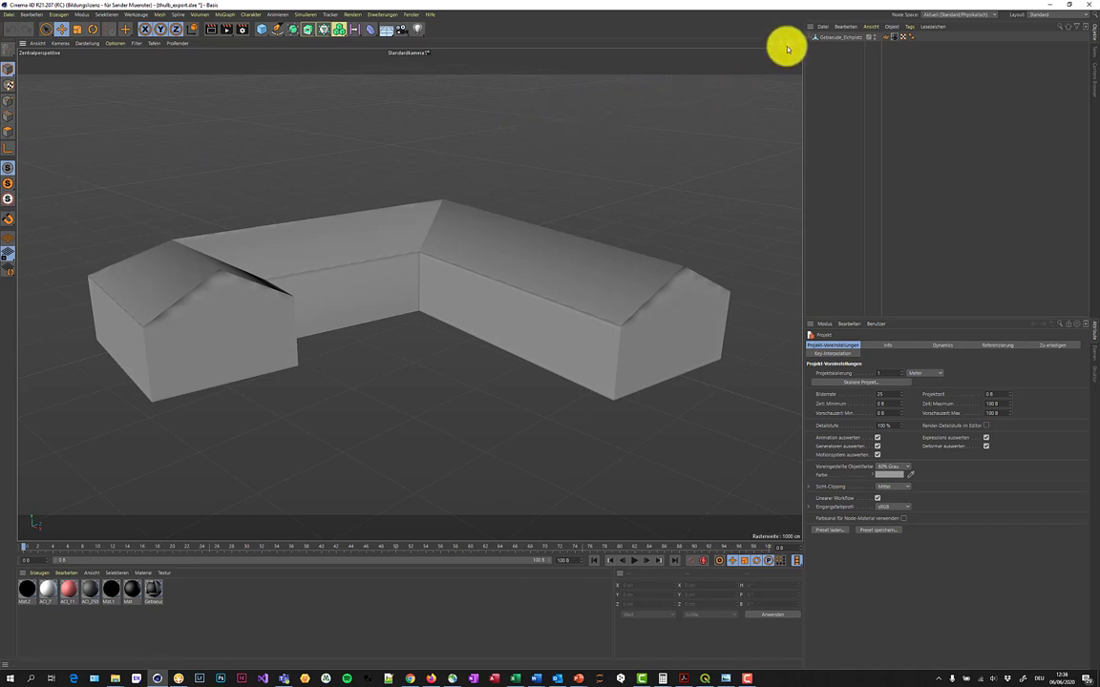
{"action": "left_click_drag", "start_coordinate": [787, 48], "coordinate": [550, 336]}
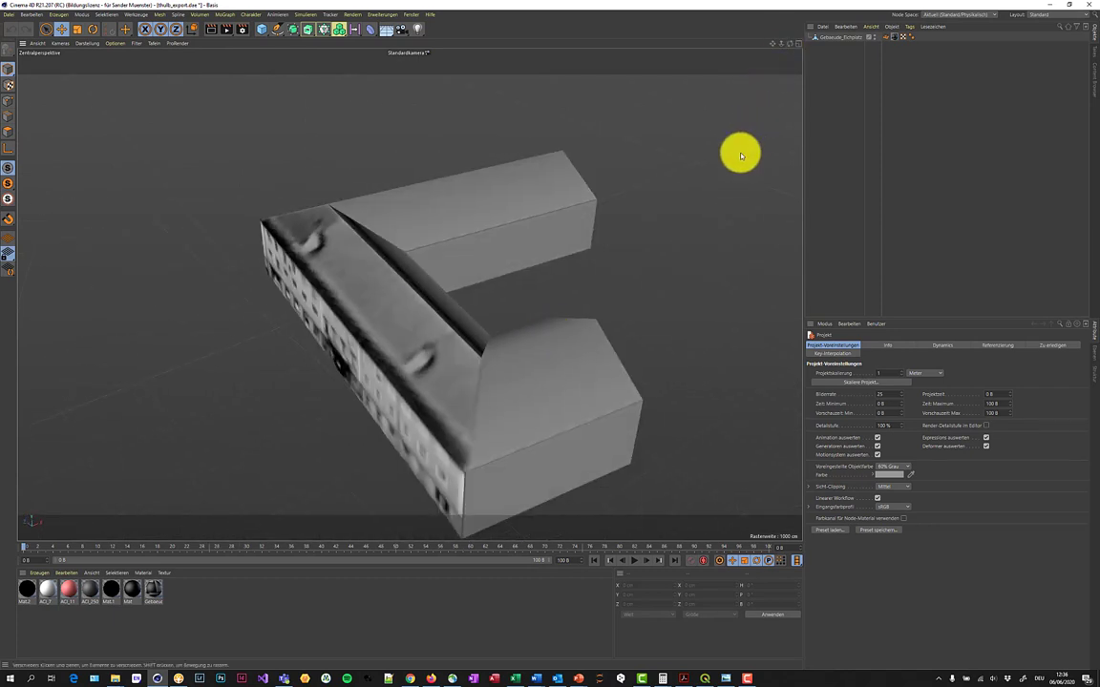